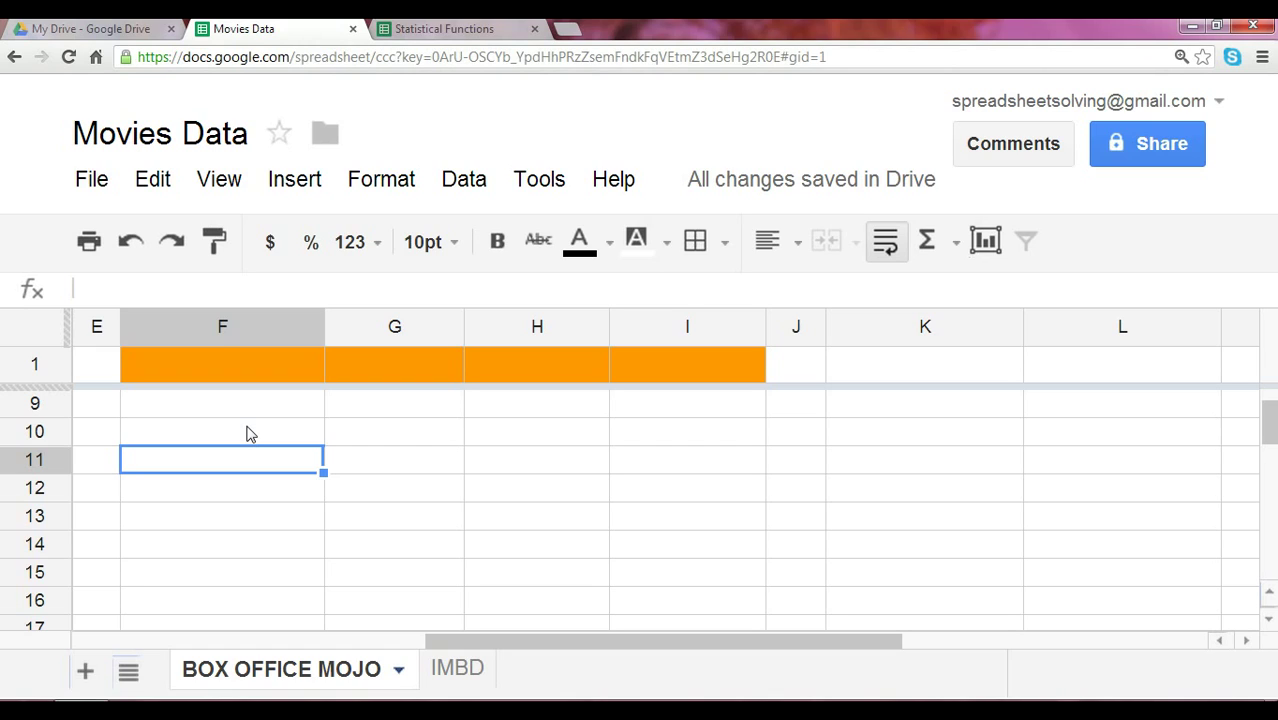
Step: Enter the heading 'Statistical Functions' in cell F10, correcting the misspelling
left_click(250, 434)
type("Statistical ")
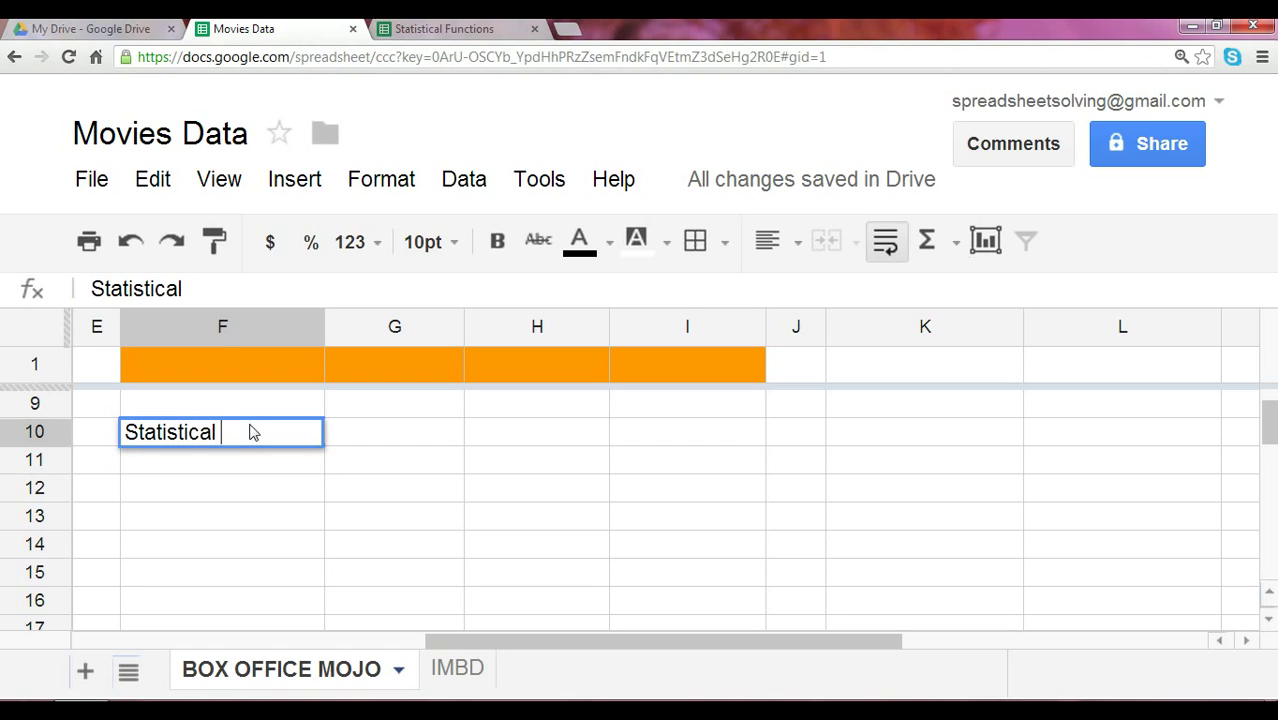
type("Funcations")
key("BackSpace")
key("BackSpace")
key("BackSpace")
key("BackSpace")
key("BackSpace")
key("BackSpace")
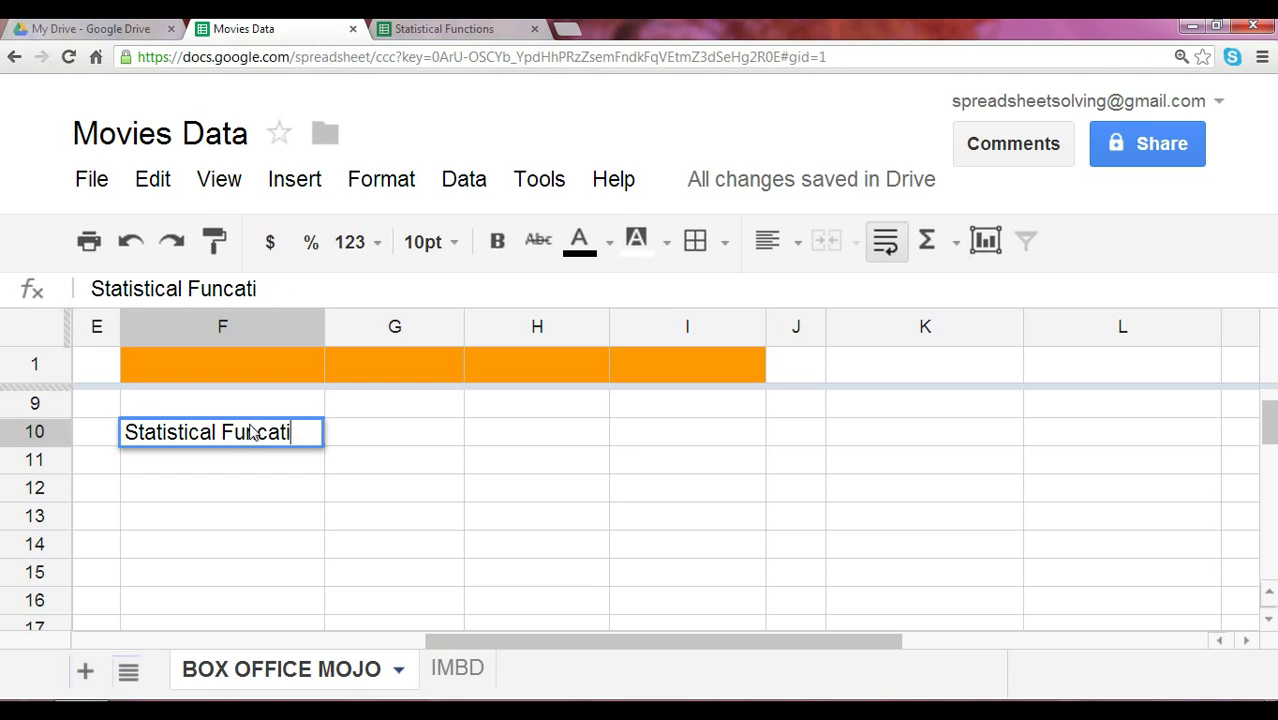
type("tions")
key("Return")
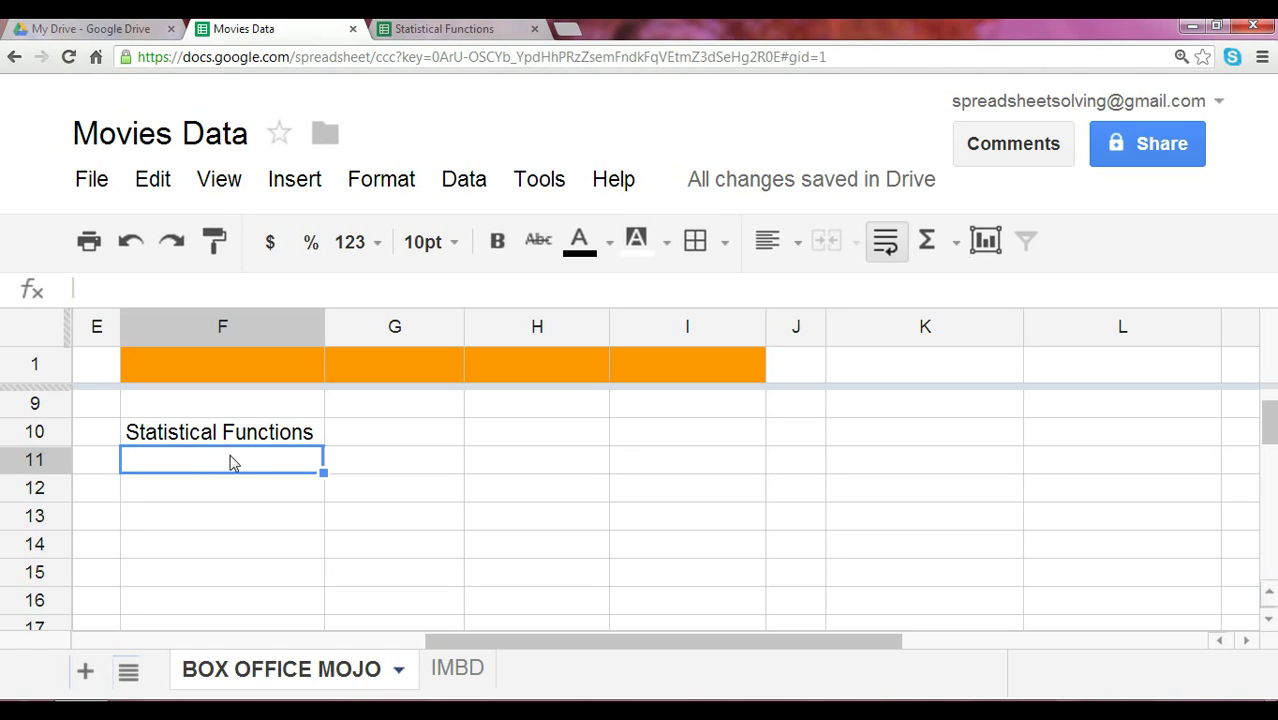
Step: Label cell G1 in the orange header row 'Example'
scroll(228, 500, "up", 1)
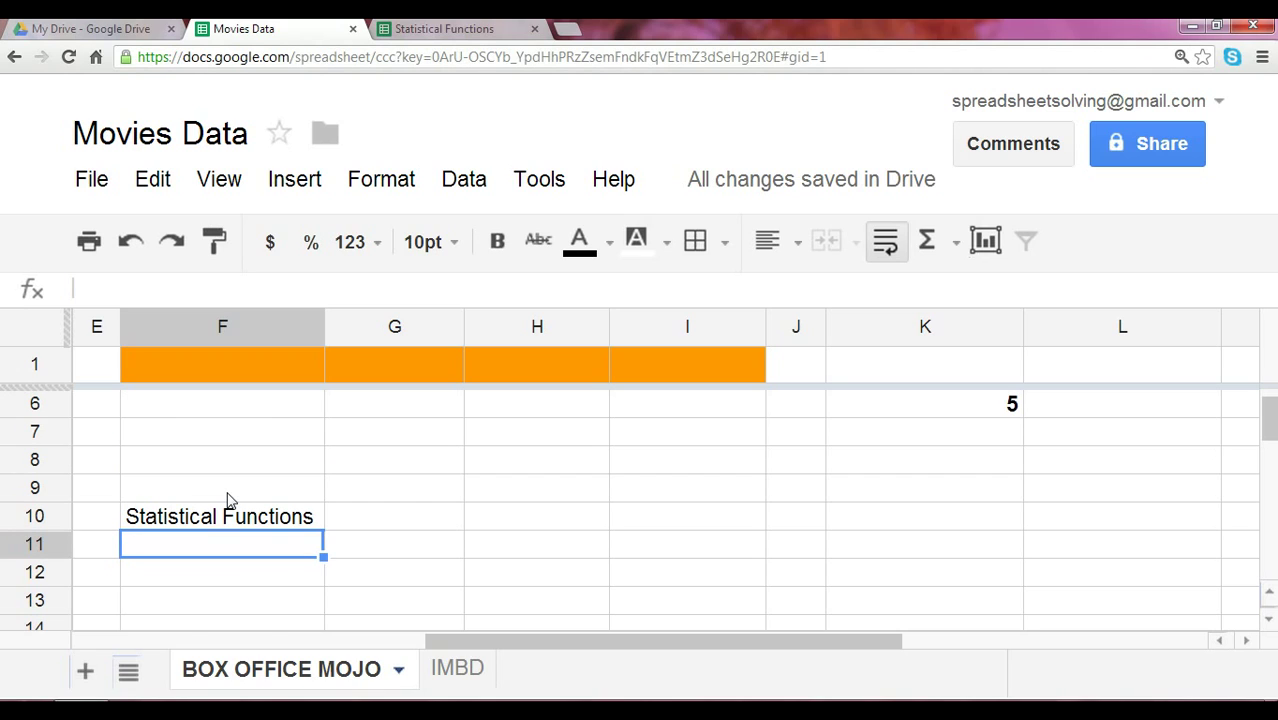
scroll(228, 500, "up", 2)
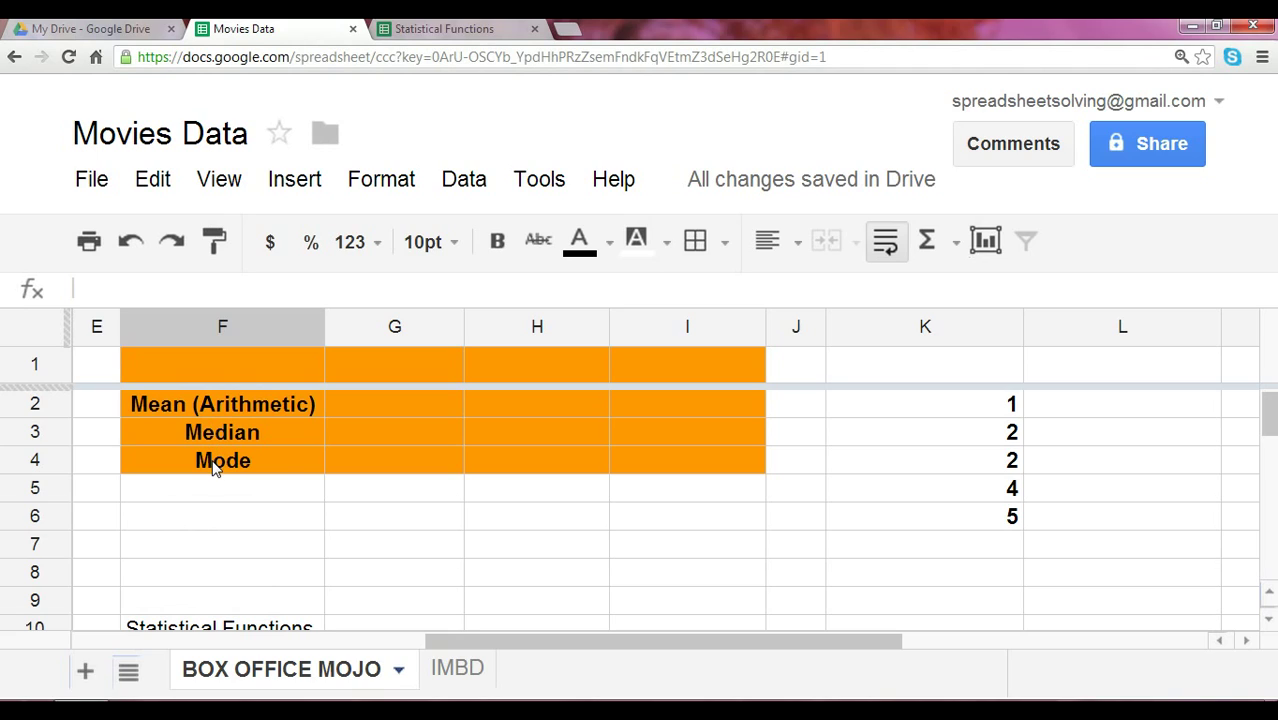
left_click(397, 377)
type("Example")
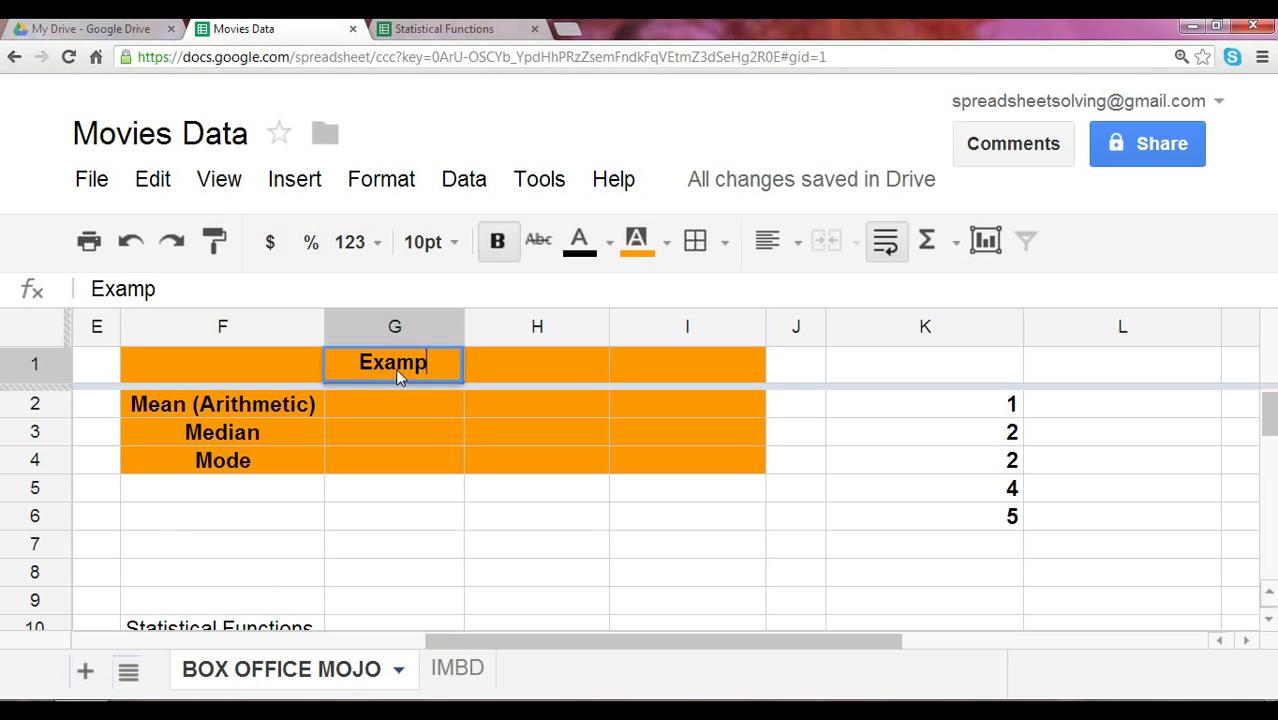
left_click(968, 512)
left_click(988, 410)
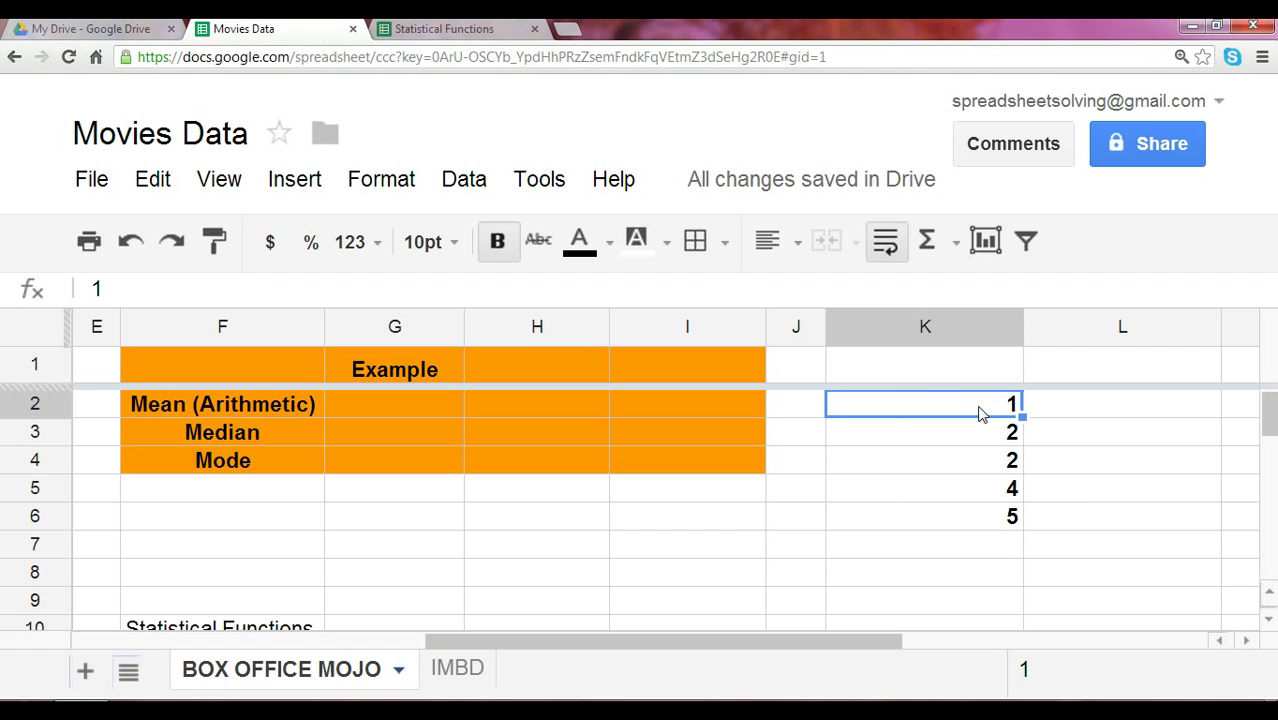
Step: Select the sample values K2:K6 to check their sum
left_click(995, 517)
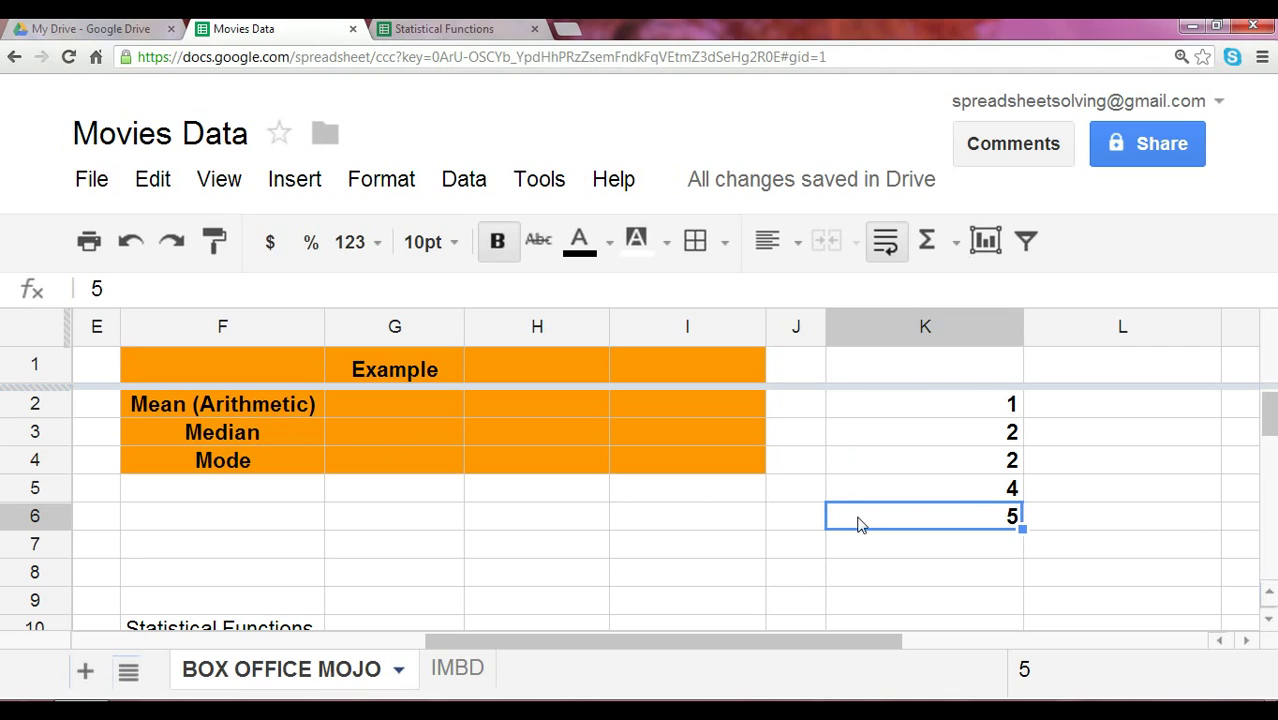
left_click(994, 411)
left_click_drag(994, 411, 996, 516)
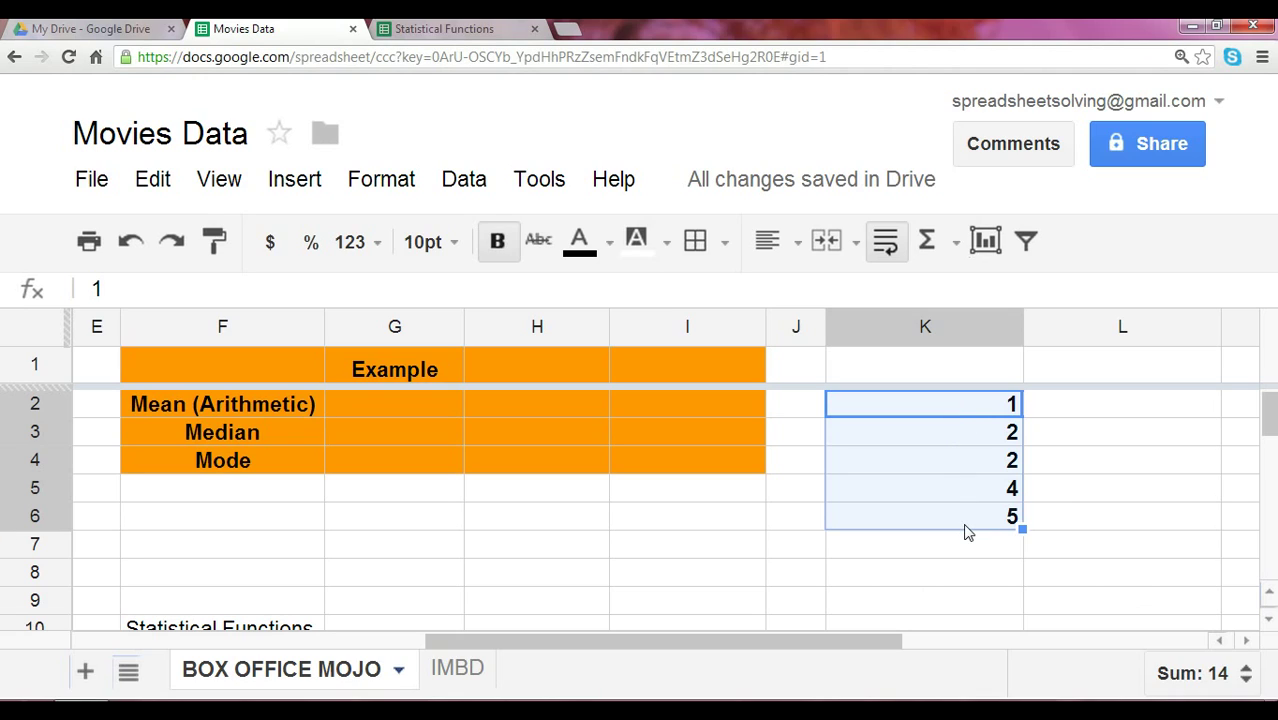
Step: Enter =sum(K2:K6)/counta(K2:K6) in K7, giving the mean 2.8
left_click(966, 551)
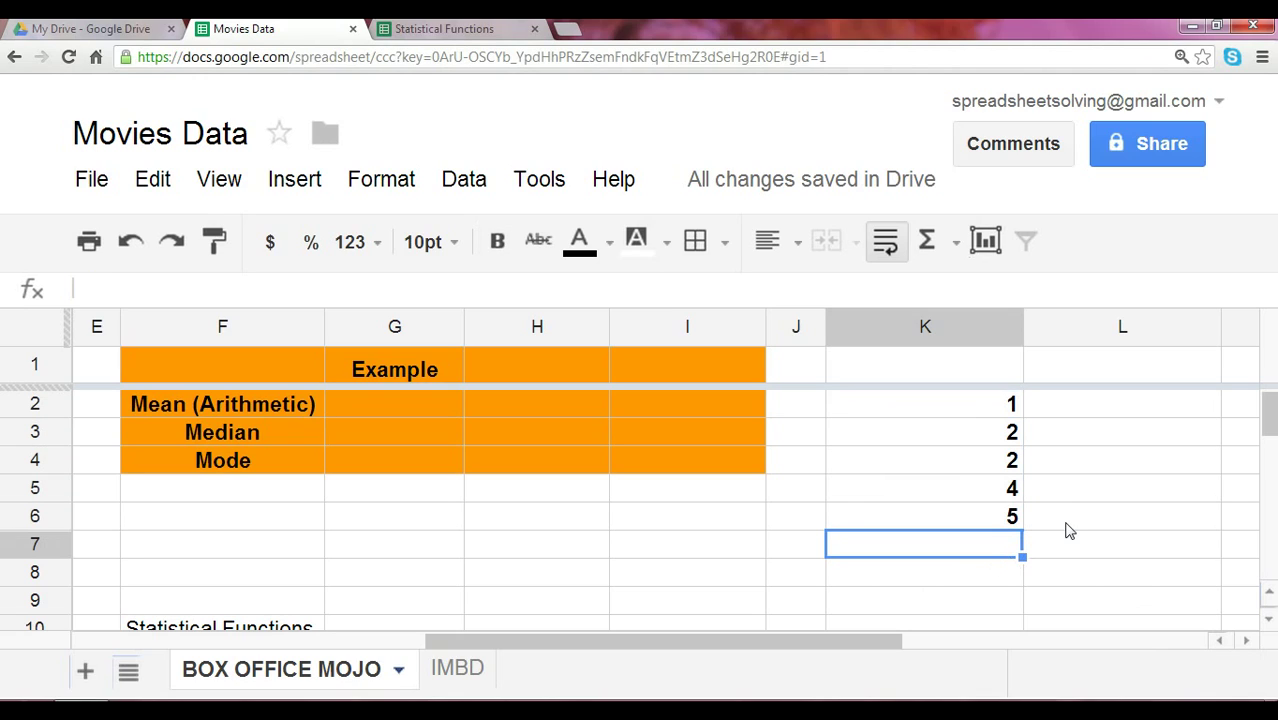
type("=sum(")
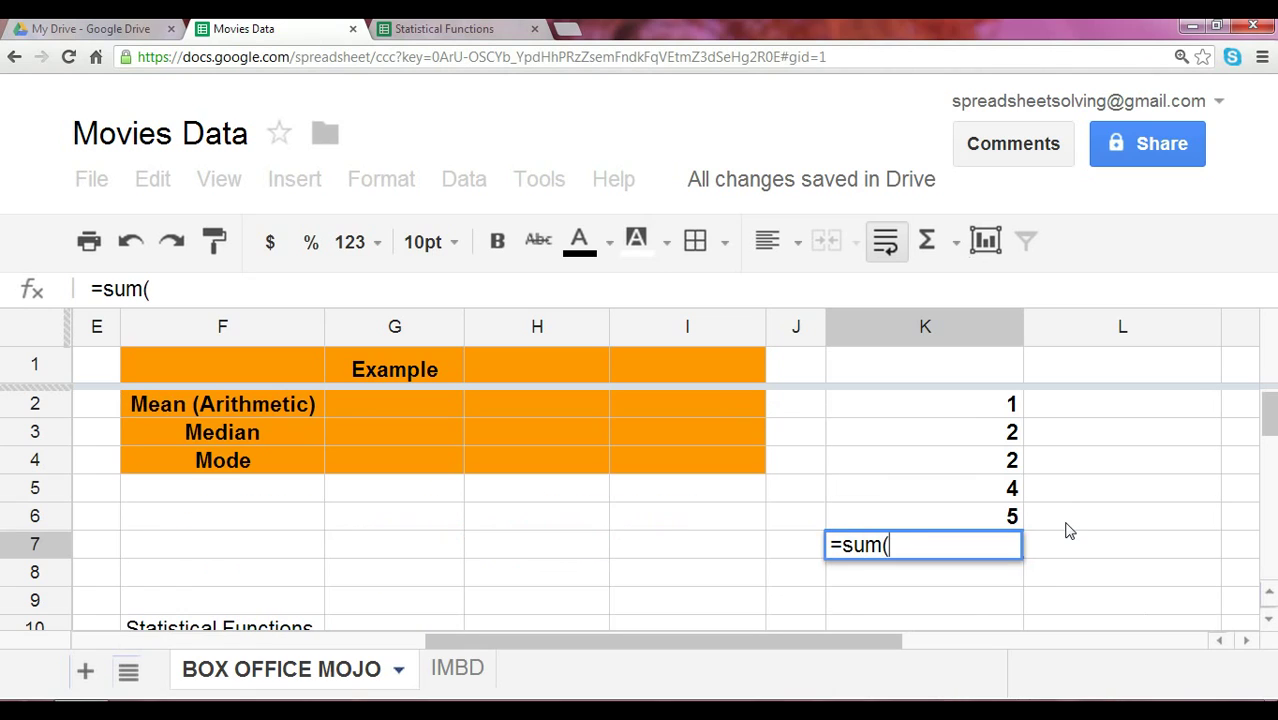
key("Up")
key("shift+Up")
key("shift+Up")
key("shift+Up")
key("shift+Up")
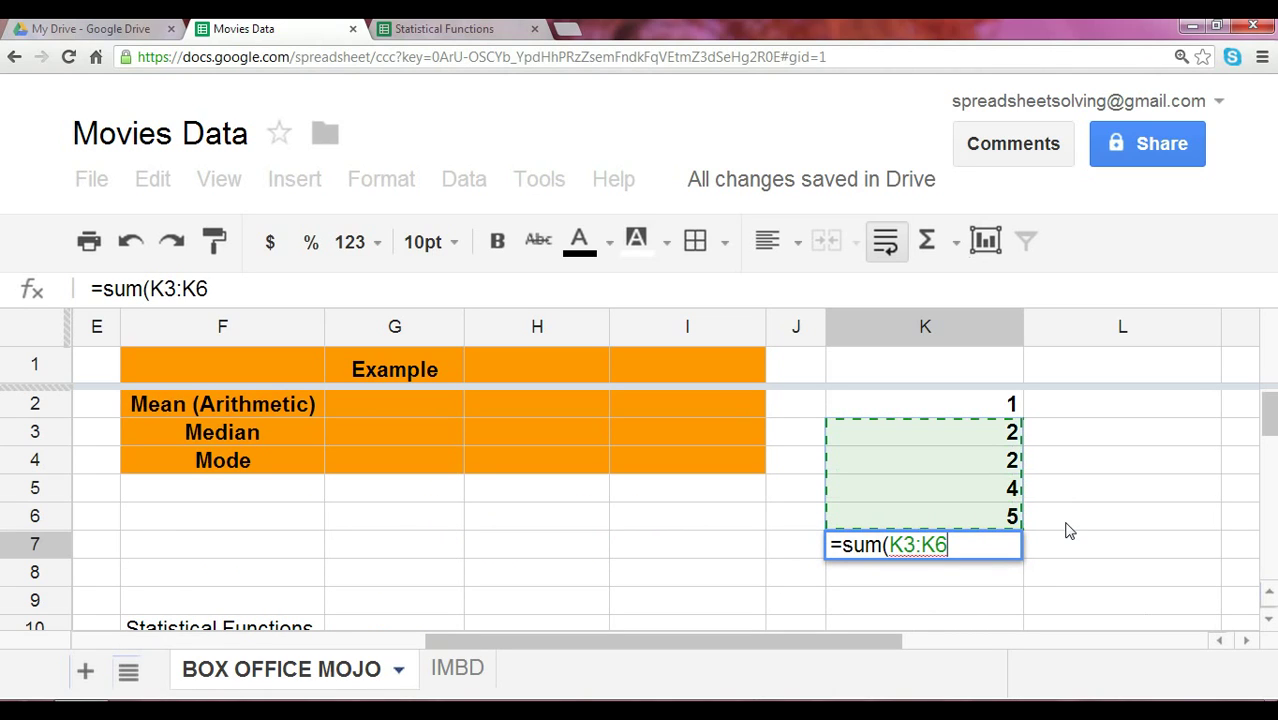
type(")/")
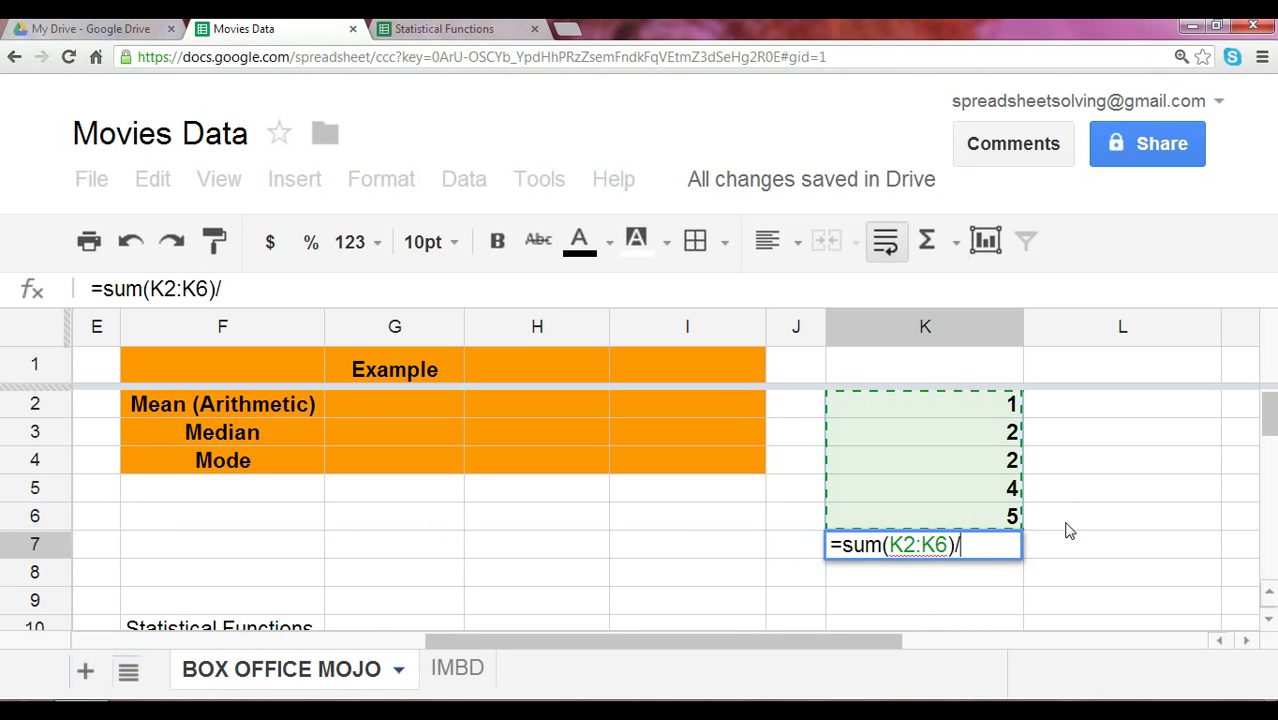
type("5")
key("BackSpace")
type("count")
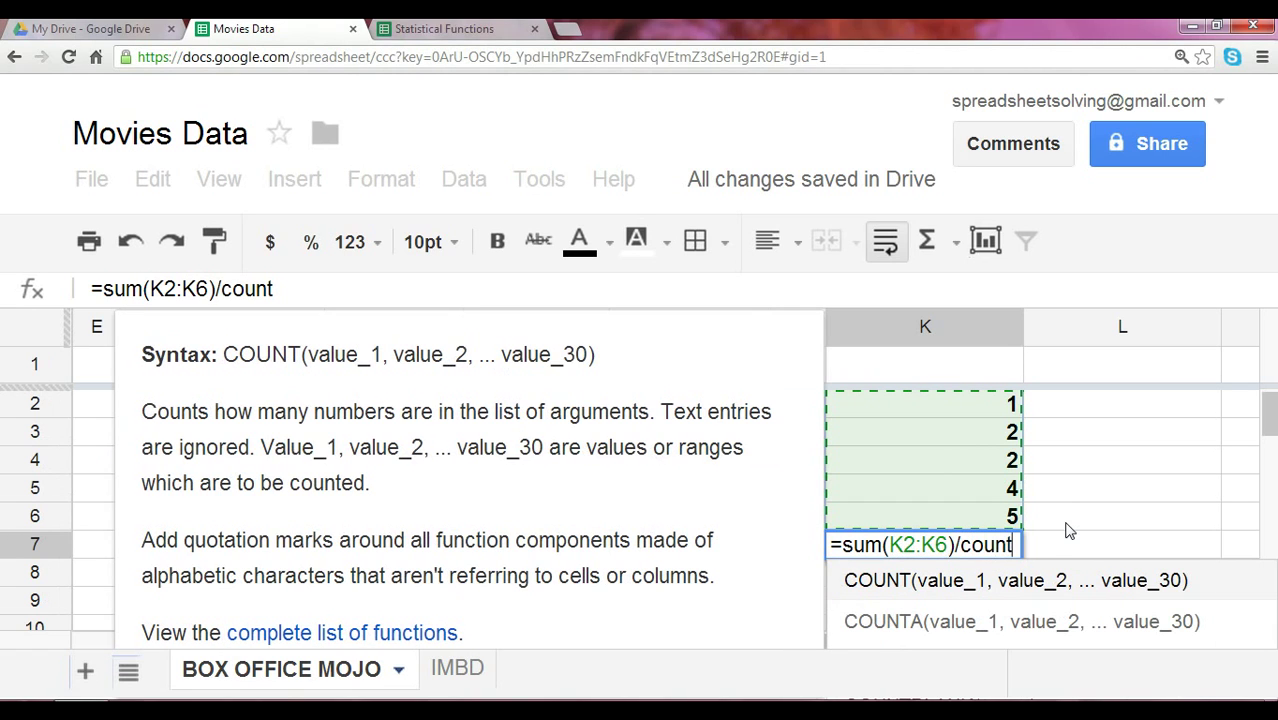
type("a(")
key("BackSpace")
type("a")
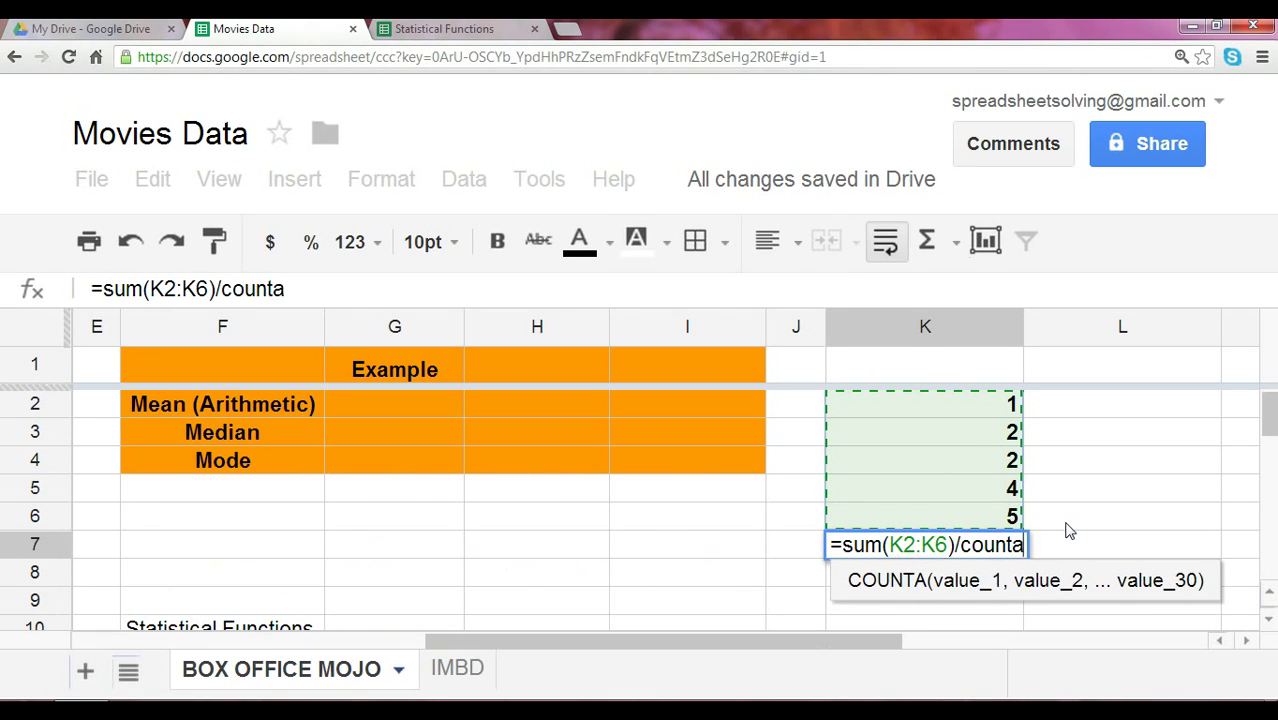
type("(K5")
key("Up")
key("Up")
key("Up")
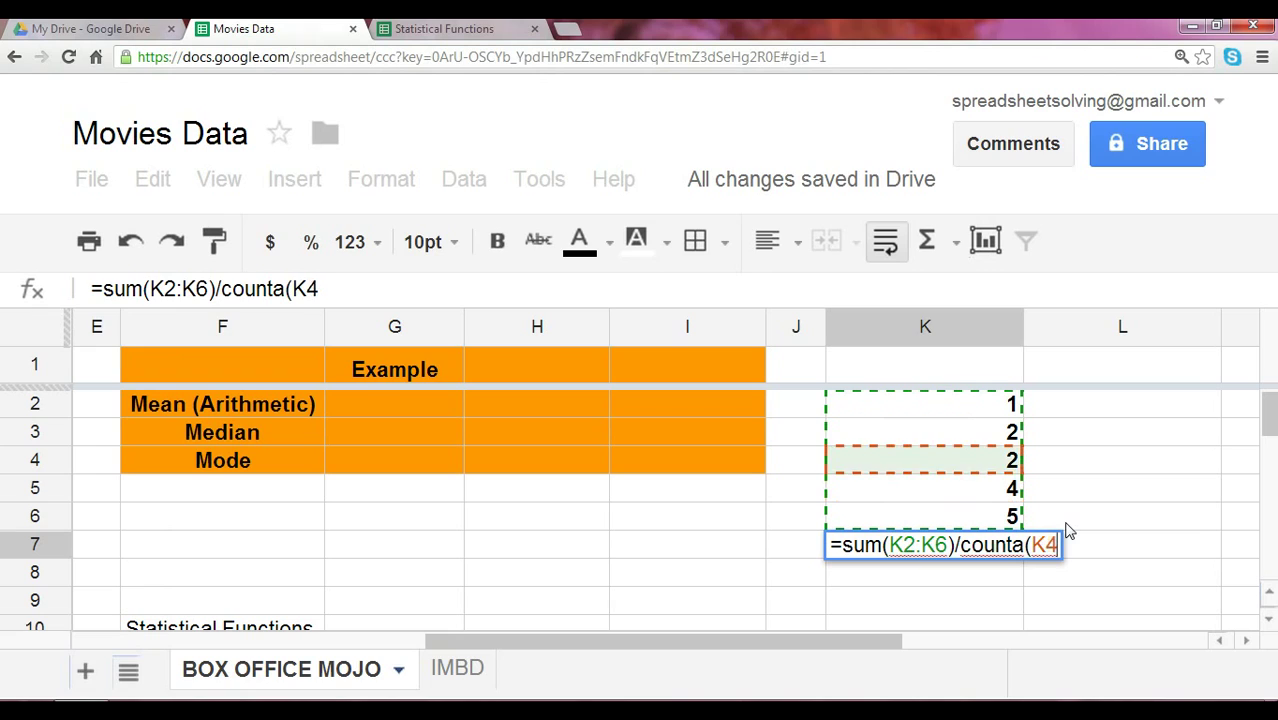
key("shift+Down")
key("shift+Down")
key("shift+Down")
key("shift+Down")
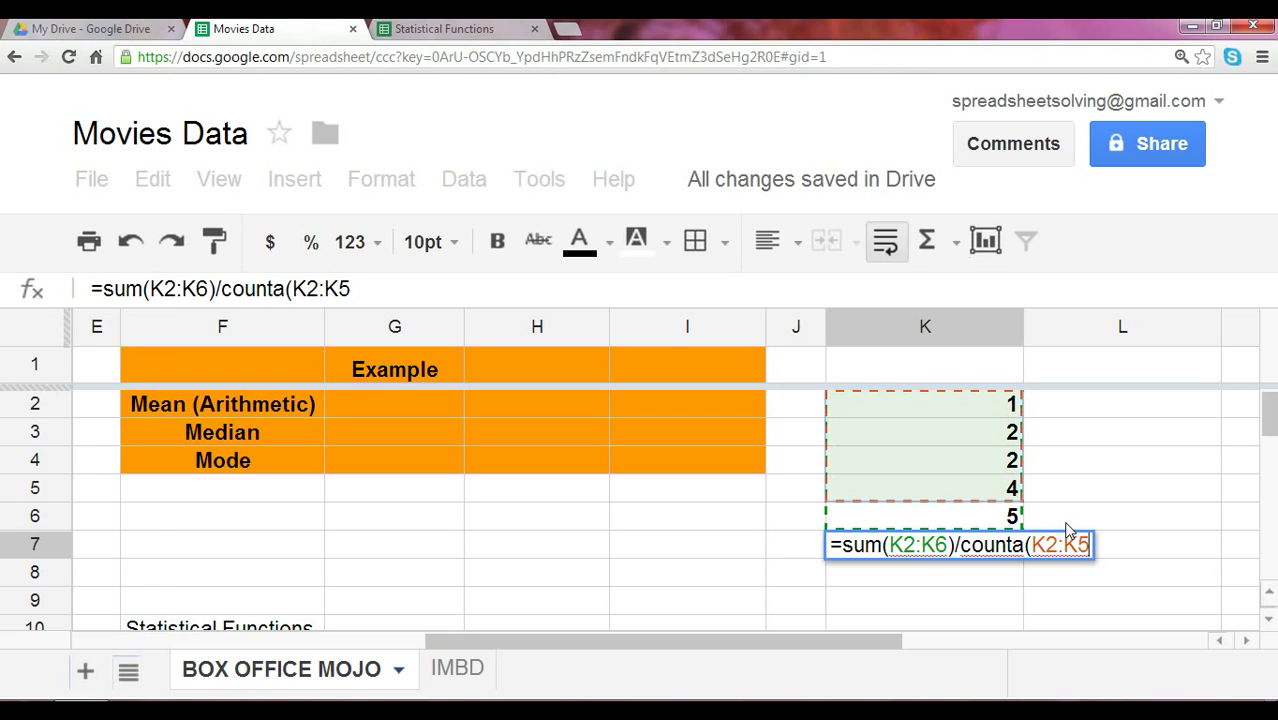
type(")")
key("Return")
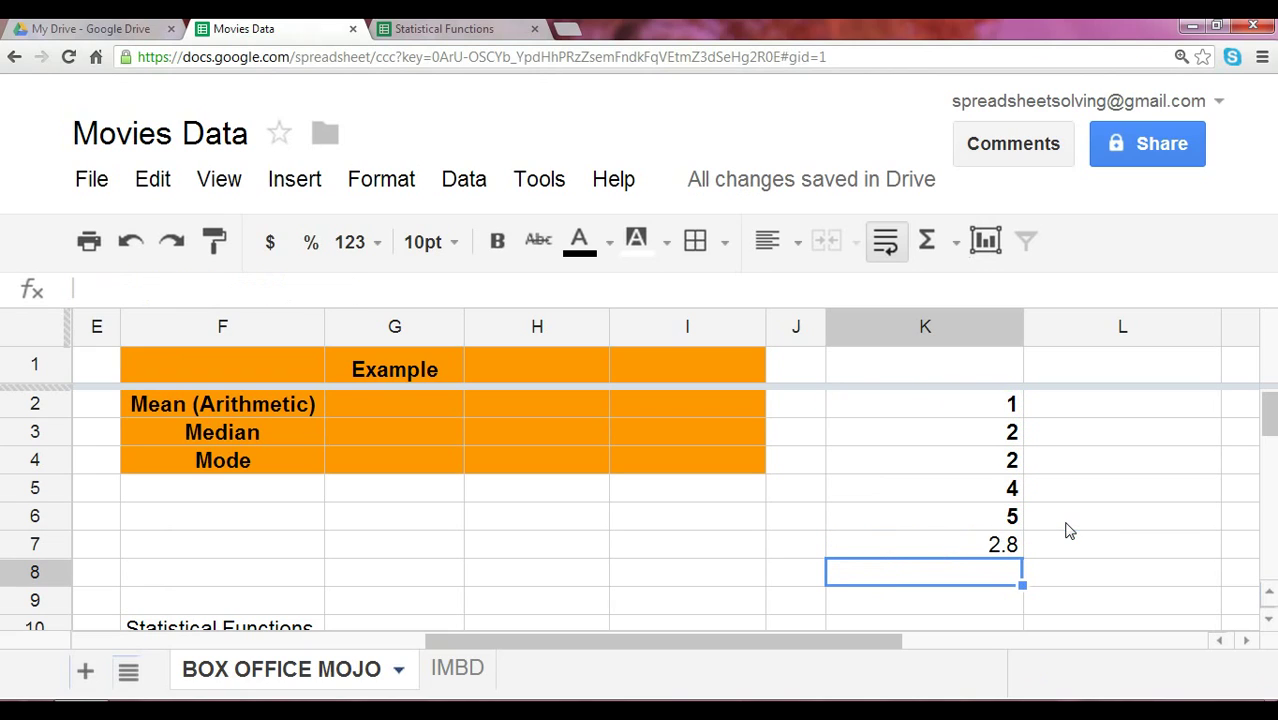
Step: Enter =14/5 in K8 to confirm the same mean of 2.8
type("=")
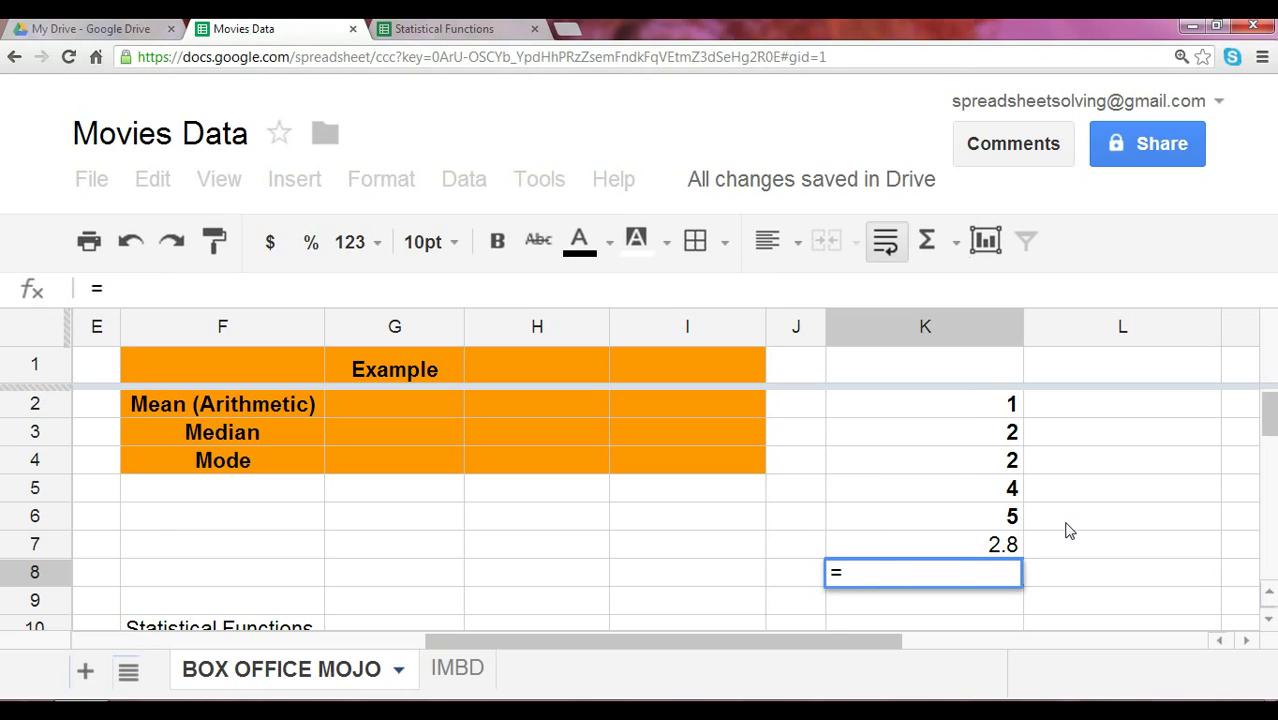
type("14/")
left_click(1067, 528)
key("BackSpace")
key("BackSpace")
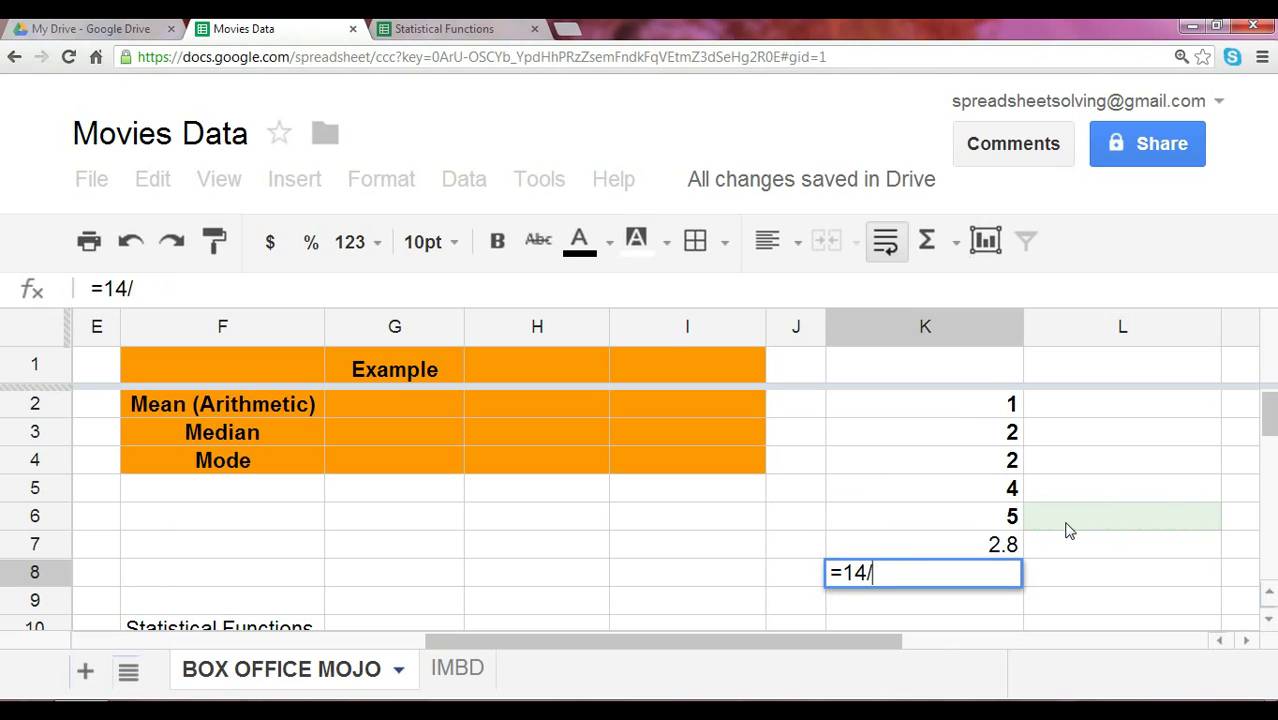
type("5")
key("Return")
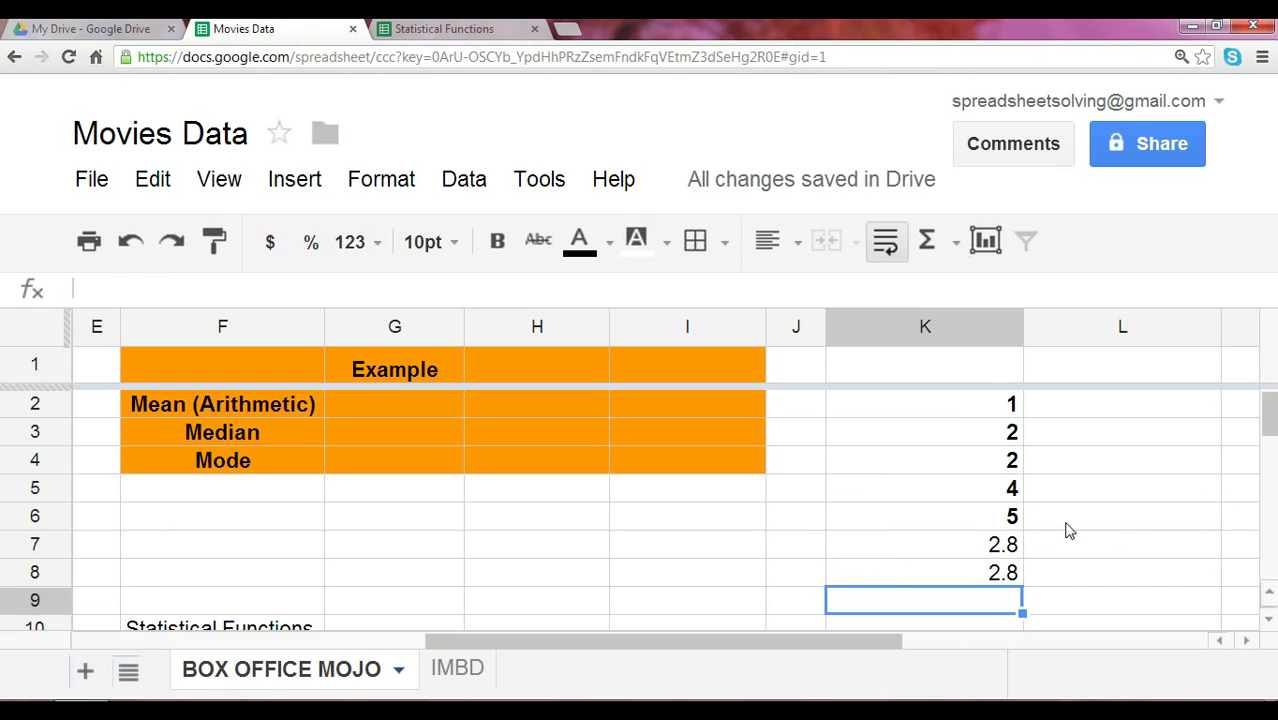
key("Up")
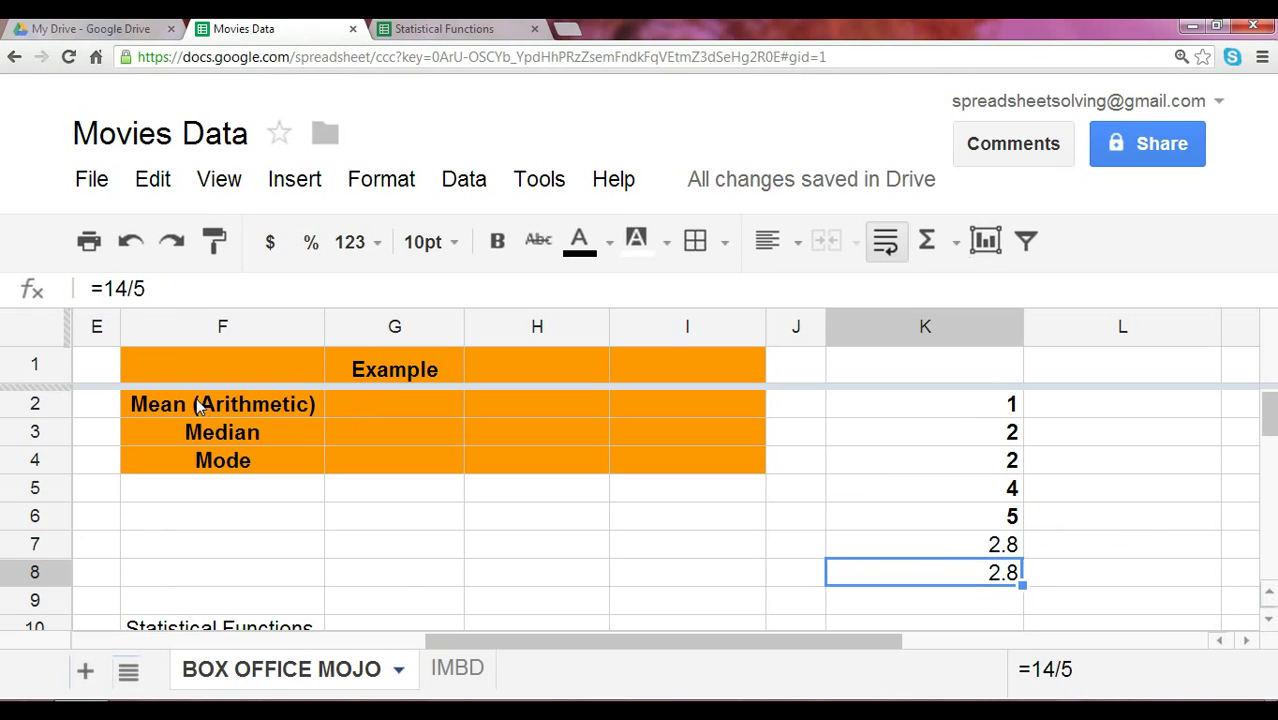
Step: Enter 2.8 as the example mean in G2
left_click(333, 406)
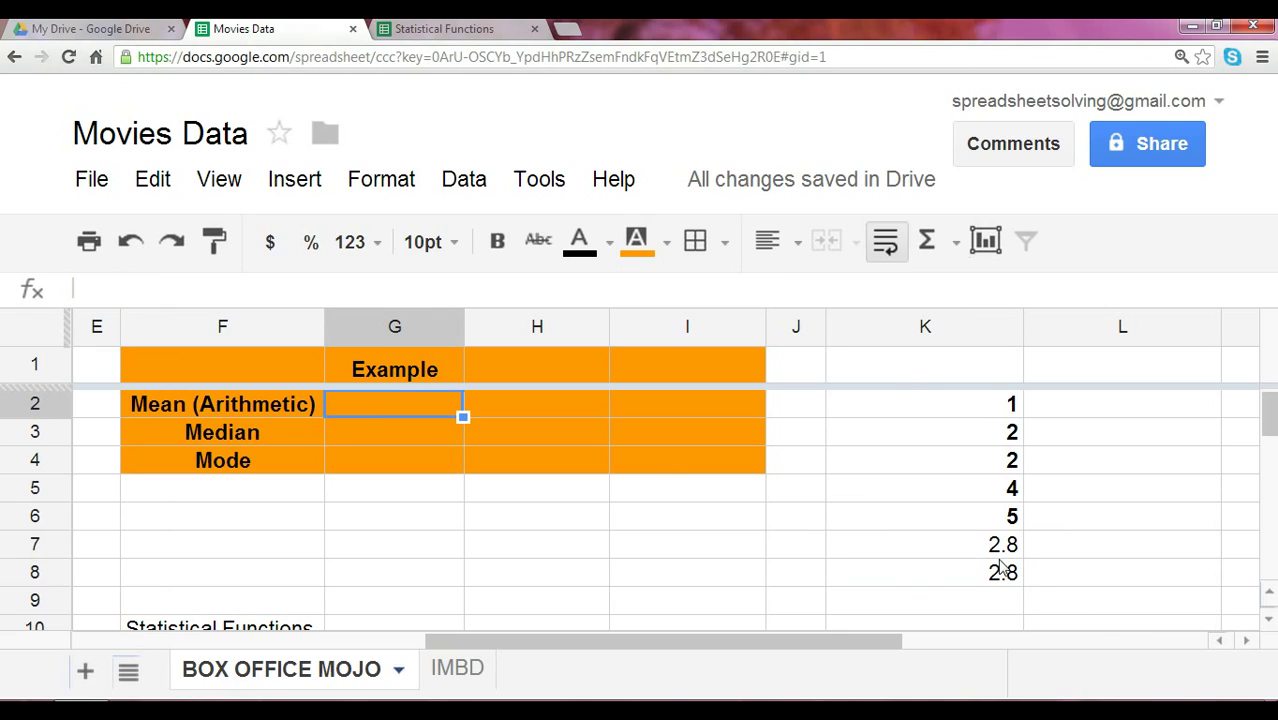
type("2.")
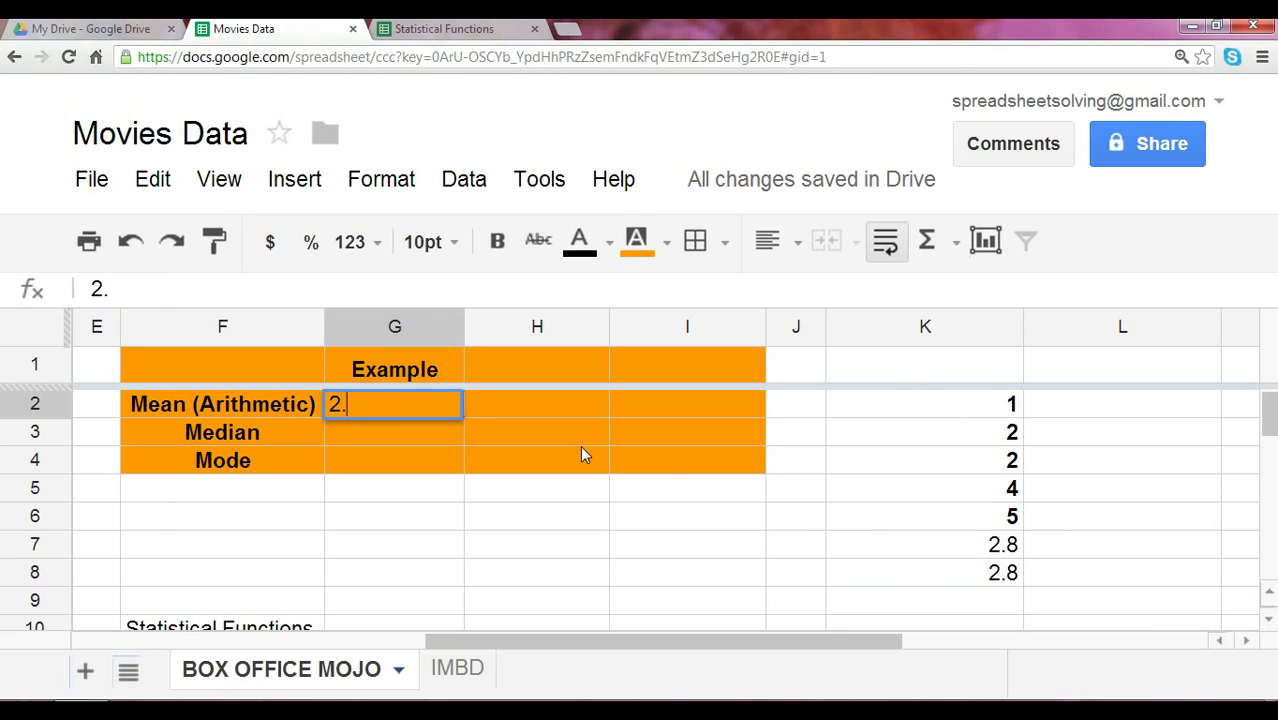
type("8")
key("Return")
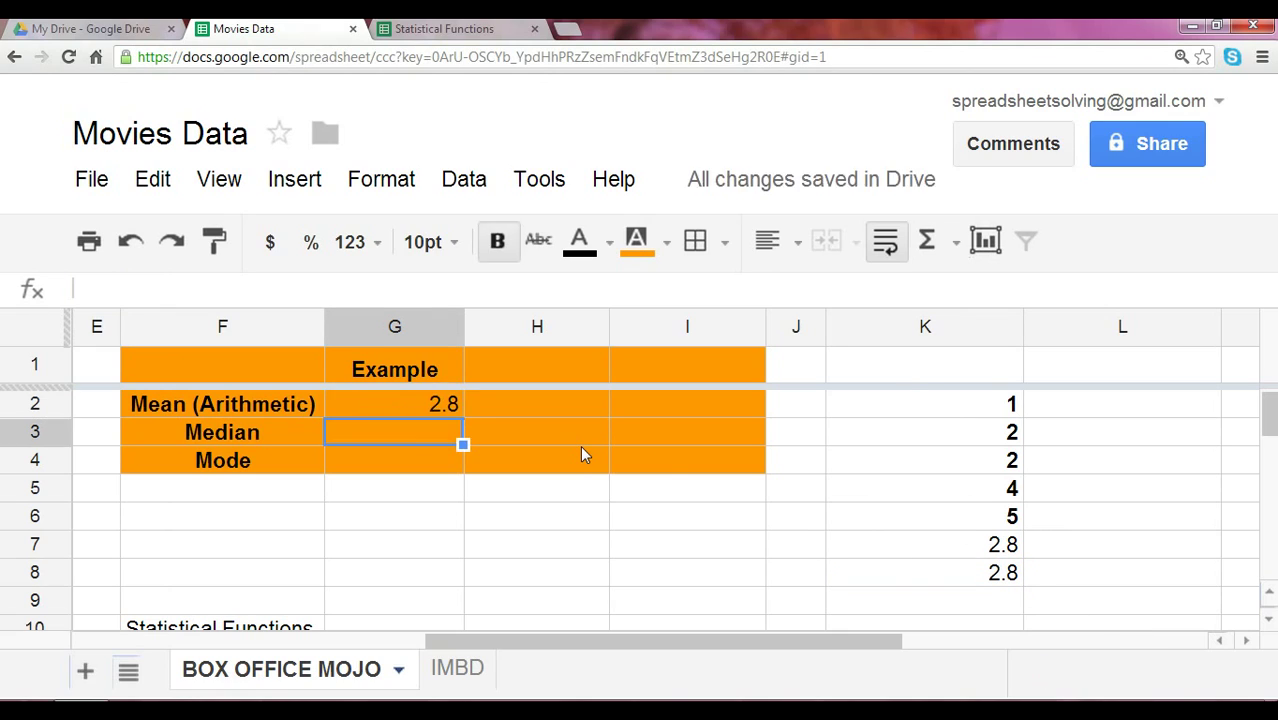
Step: Enter 2, the middle sample value in K4, as the example median in G3
left_click(1000, 470)
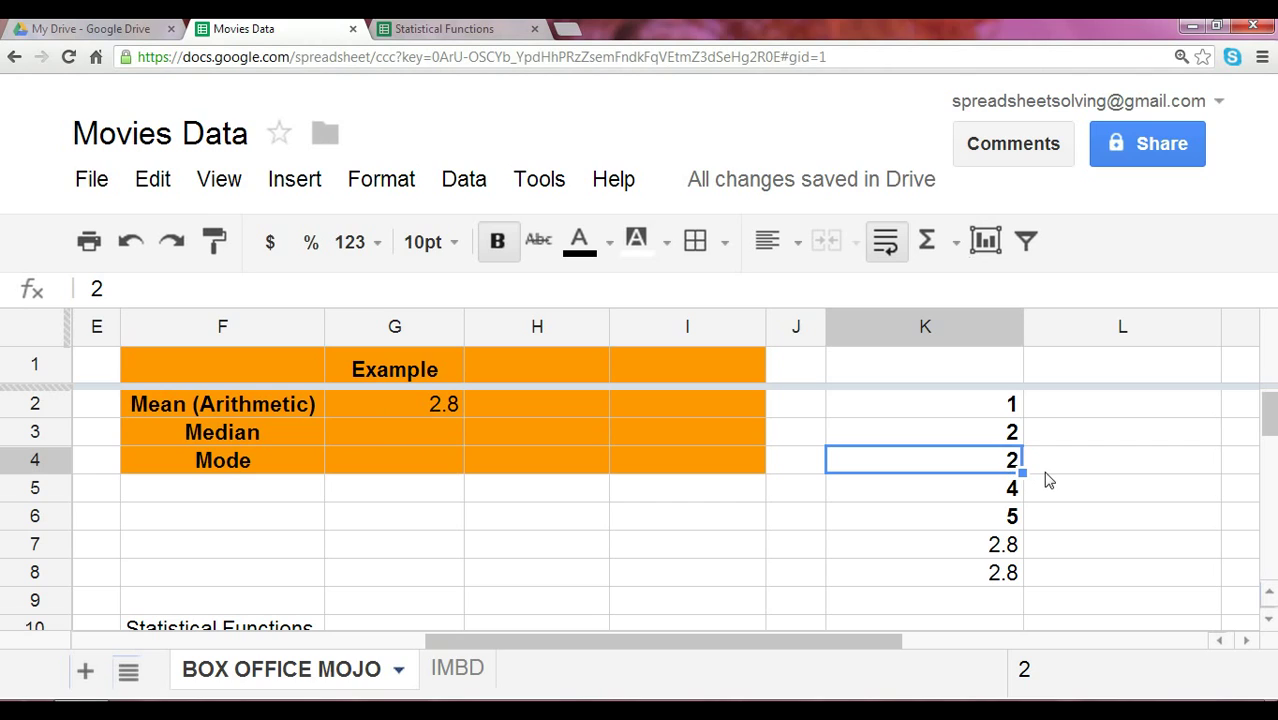
left_click(433, 431)
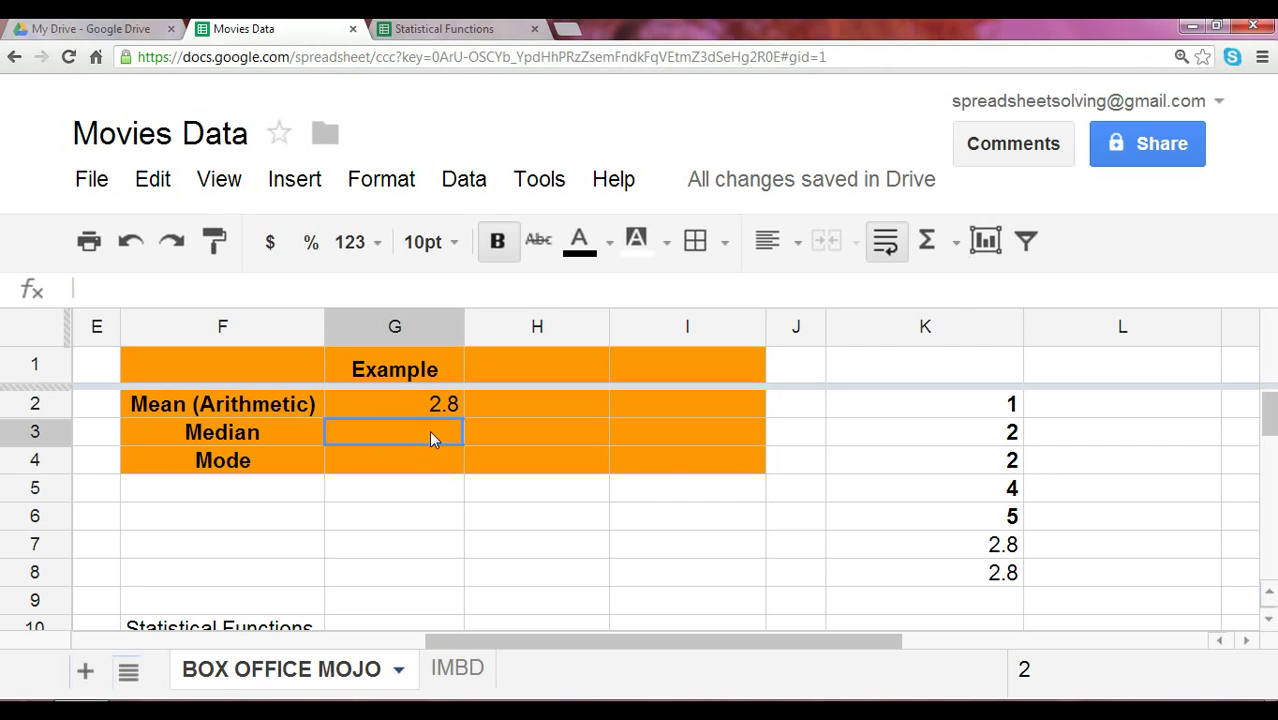
type("2")
left_click(790, 440)
left_click(952, 460)
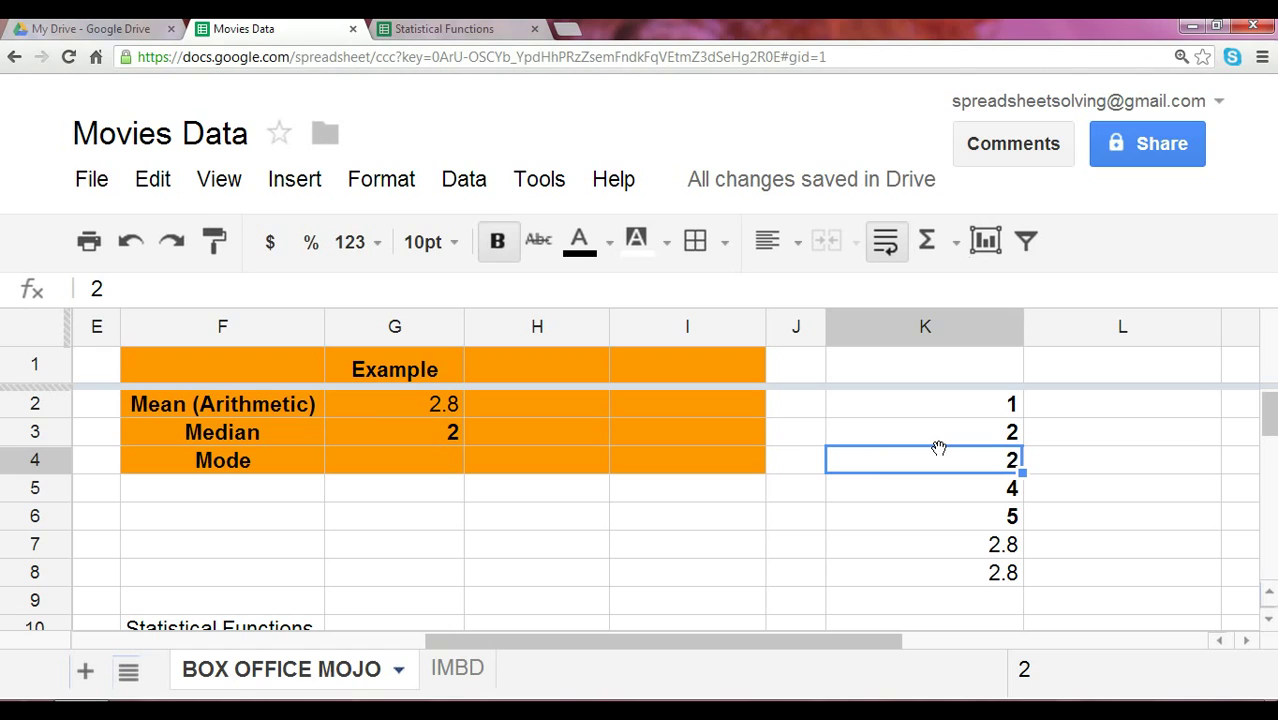
Step: Clear the two 2.8 helper results and put a bold 7 in K7
left_click_drag(963, 552, 968, 580)
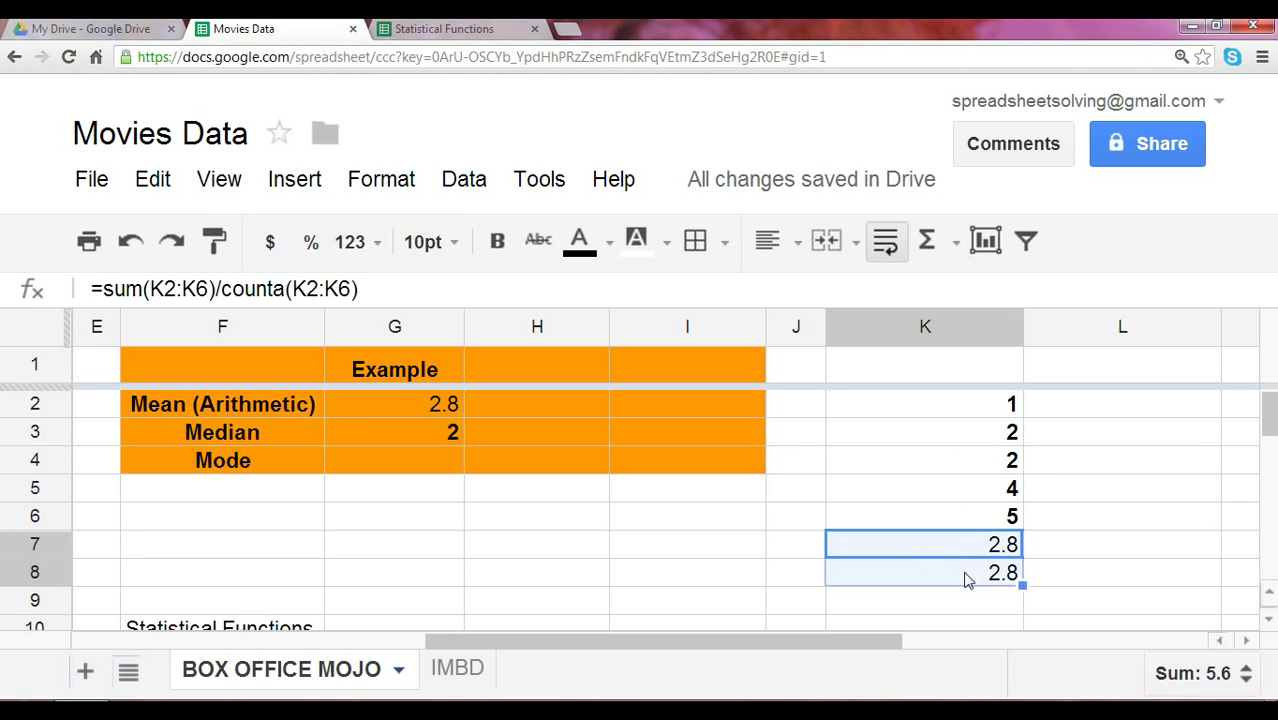
key("Delete")
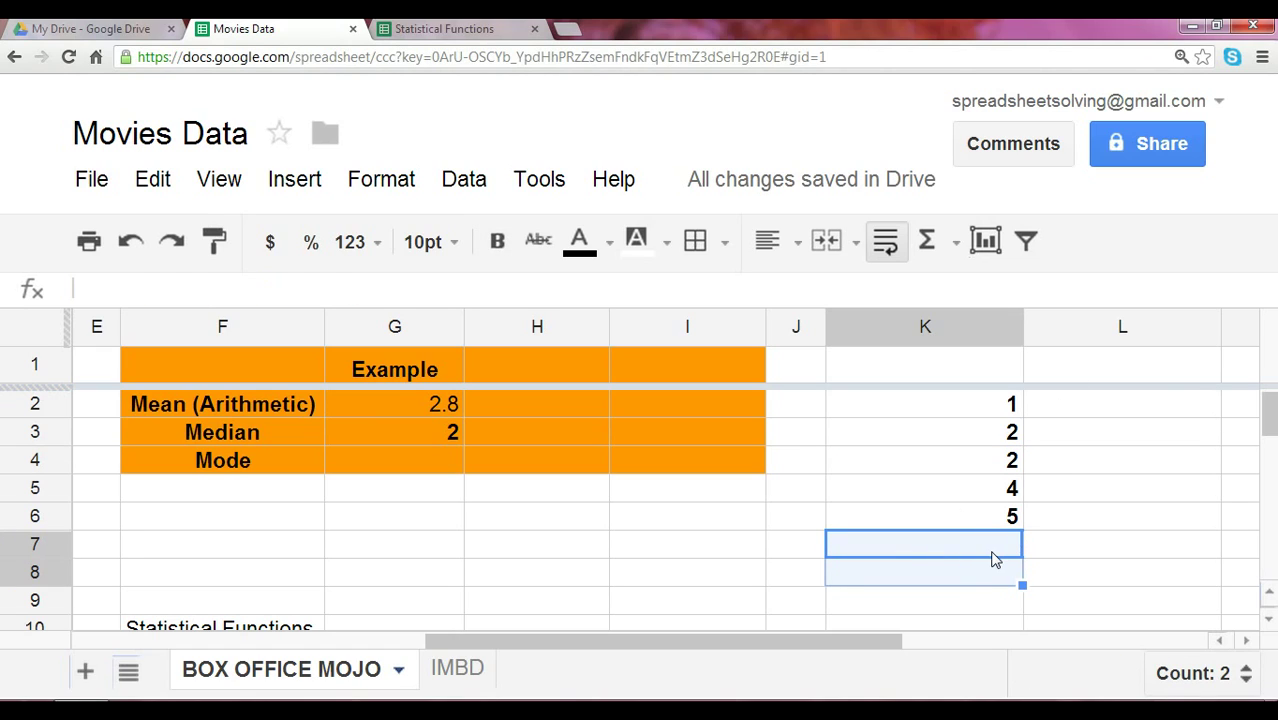
left_click(993, 556)
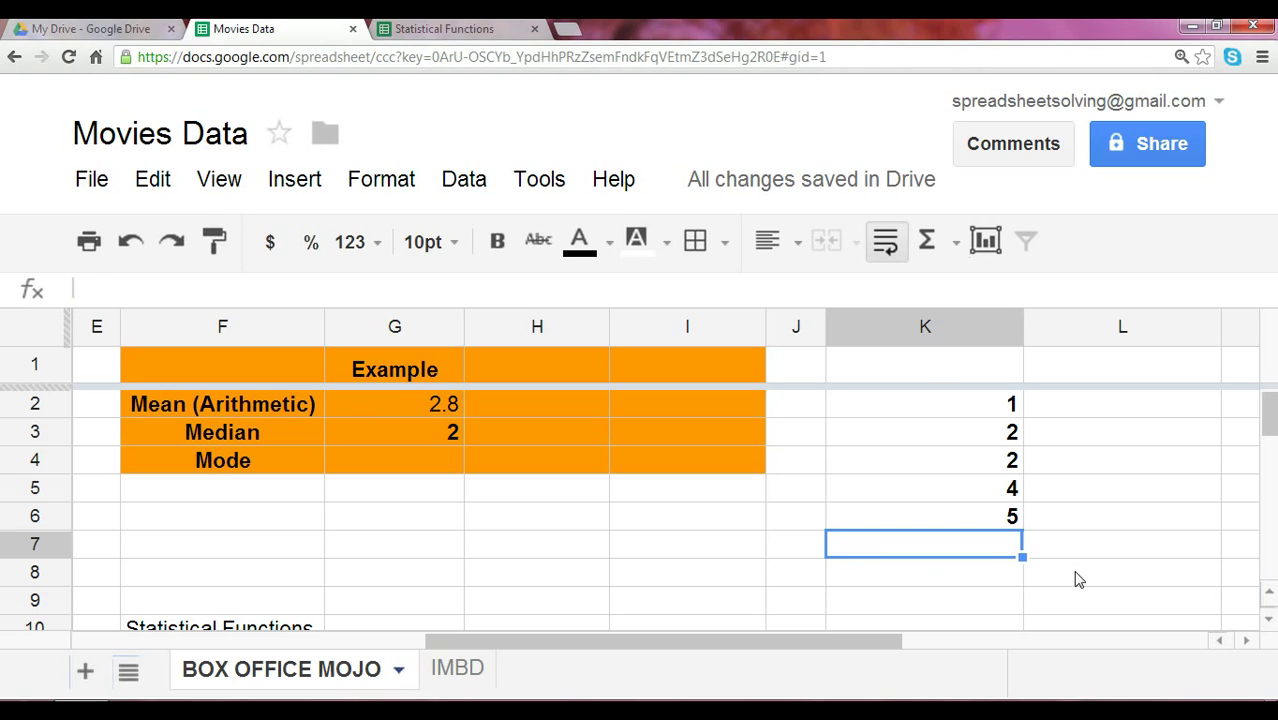
type("7")
left_click(1040, 584)
left_click(976, 560)
key("ctrl+b")
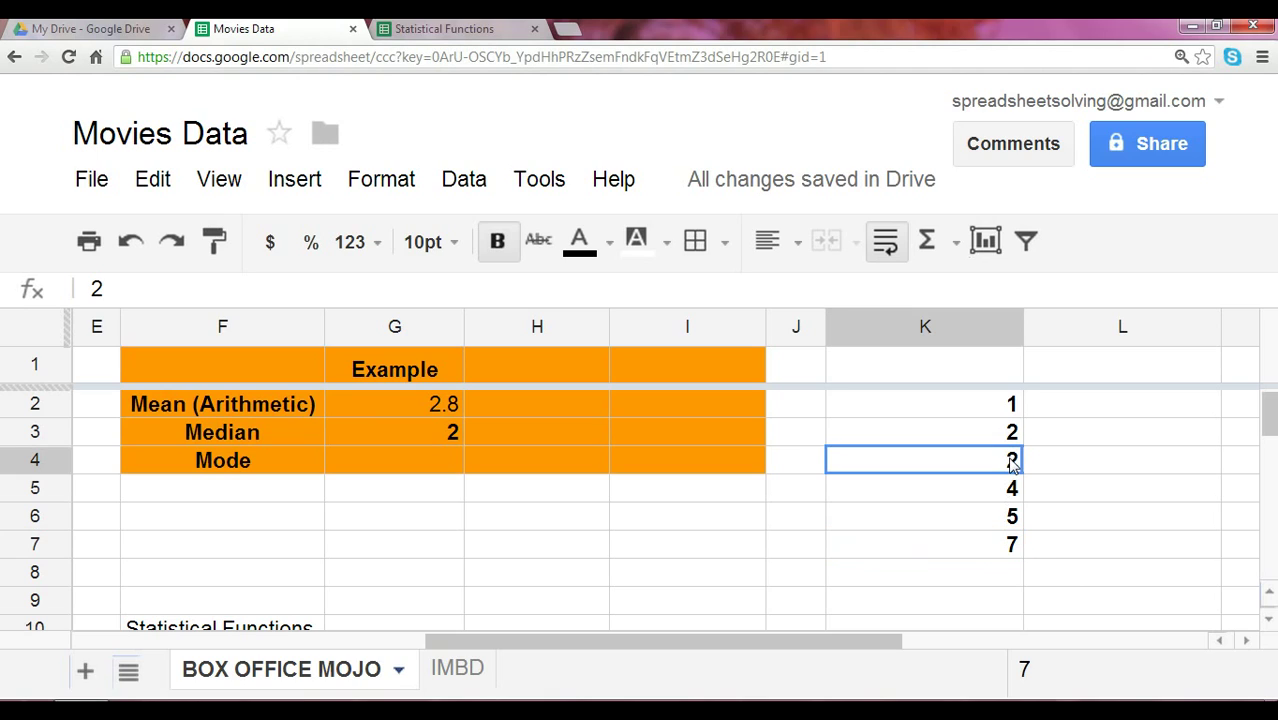
Step: Enter =(2+4)/2 in L4 to average the middle values K4:K5, giving 3
left_click(1011, 462)
left_click_drag(1011, 462, 1019, 489)
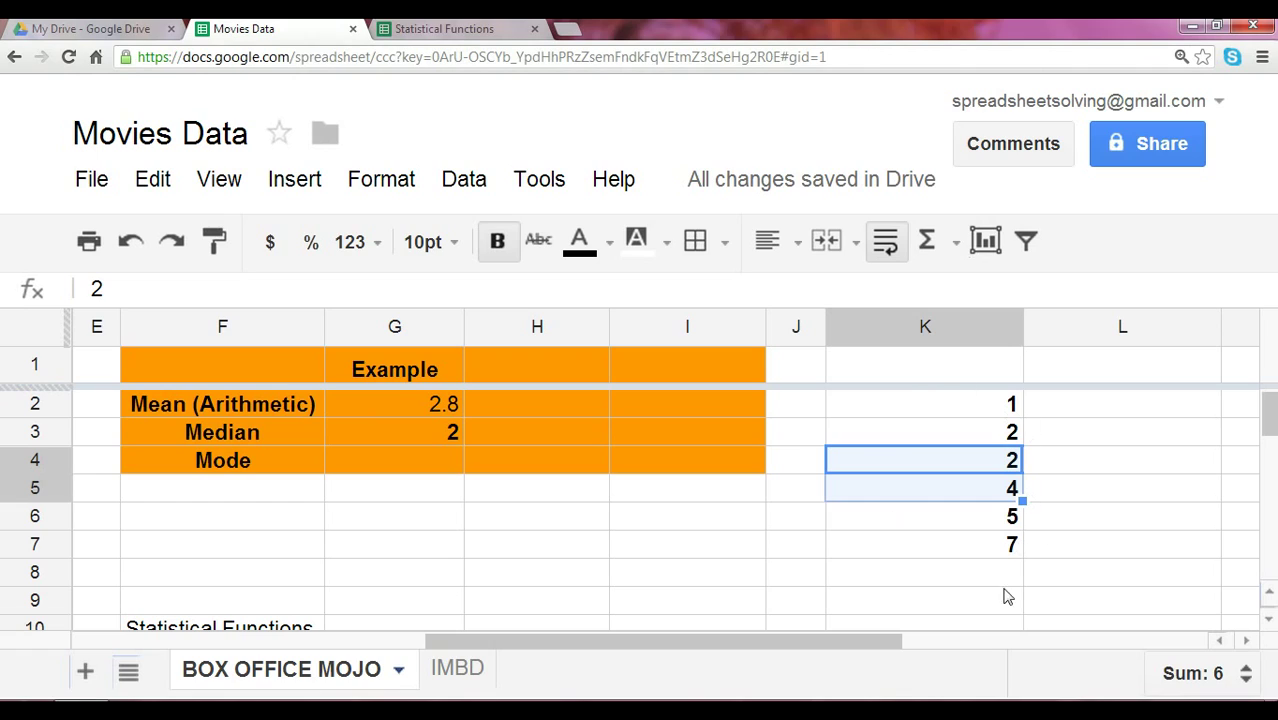
left_click(1120, 462)
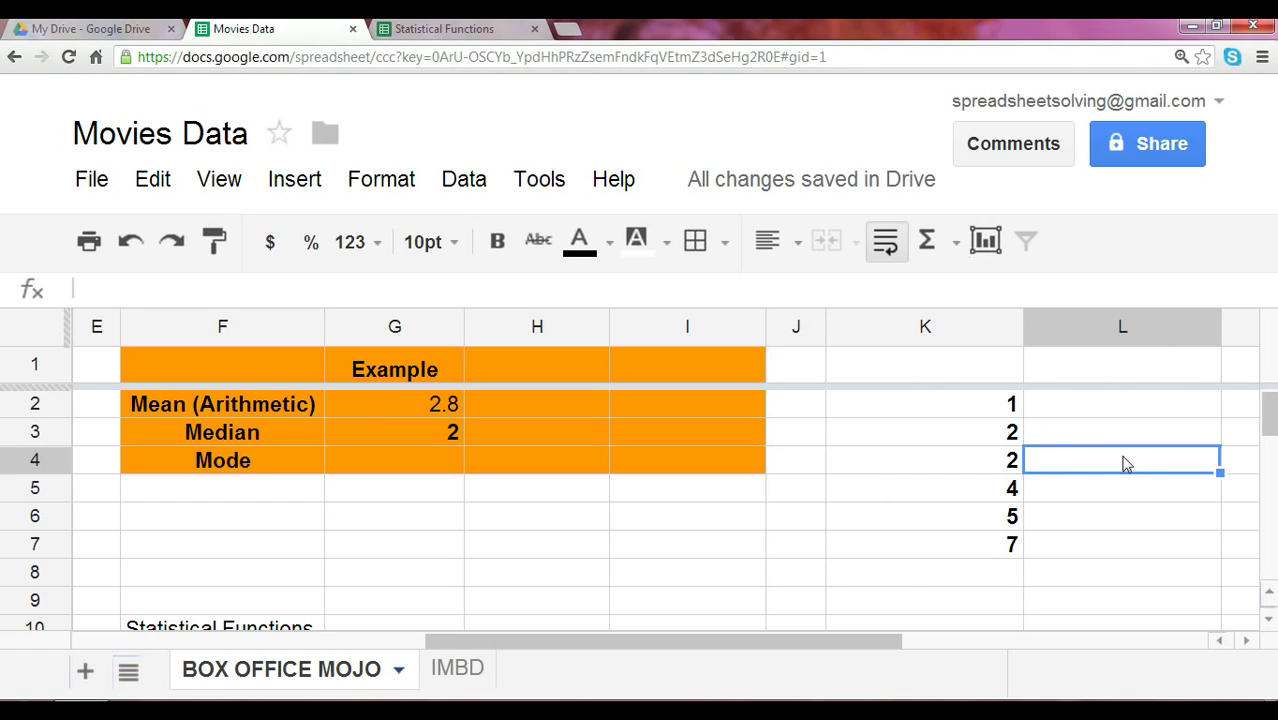
type("=")
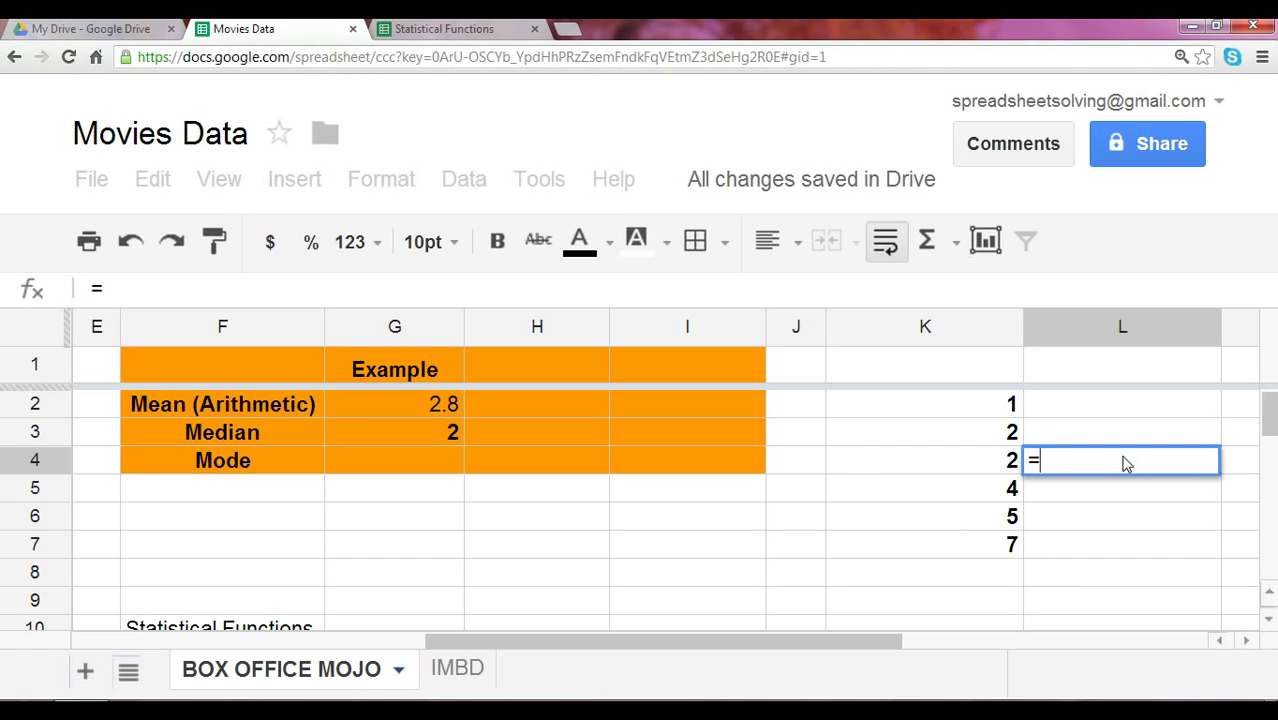
type("(2+4)/2")
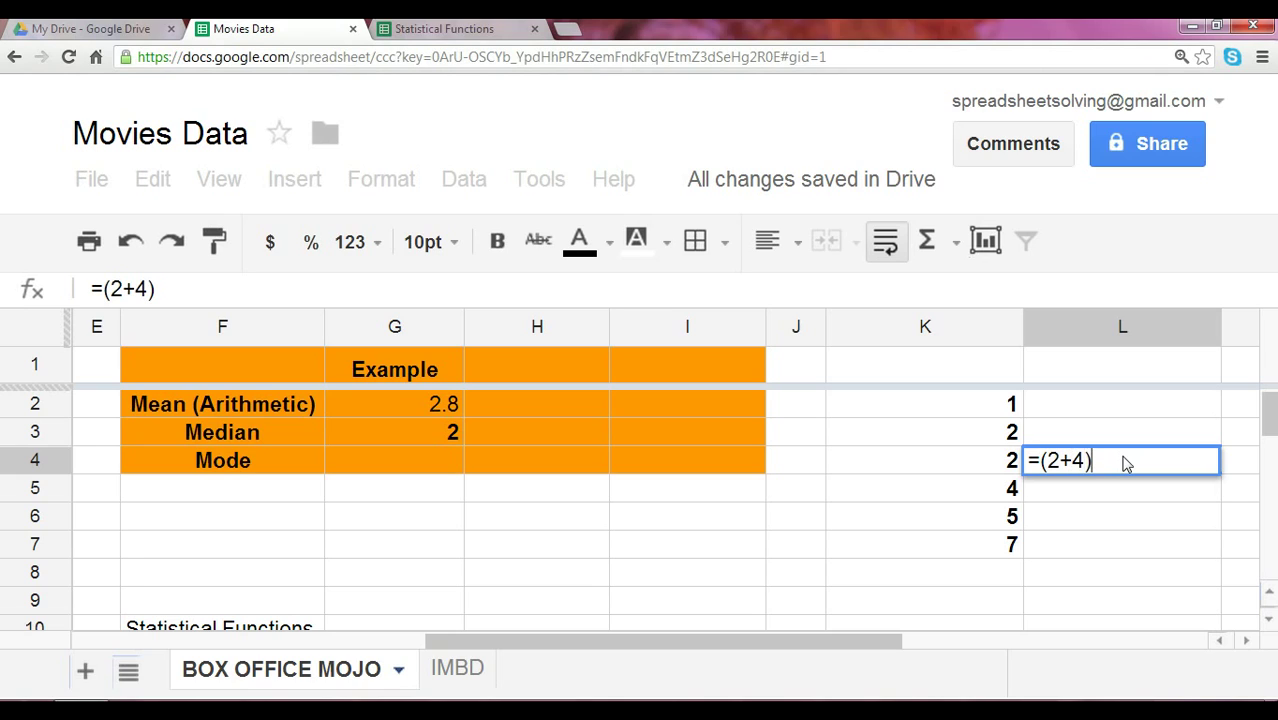
key("Return")
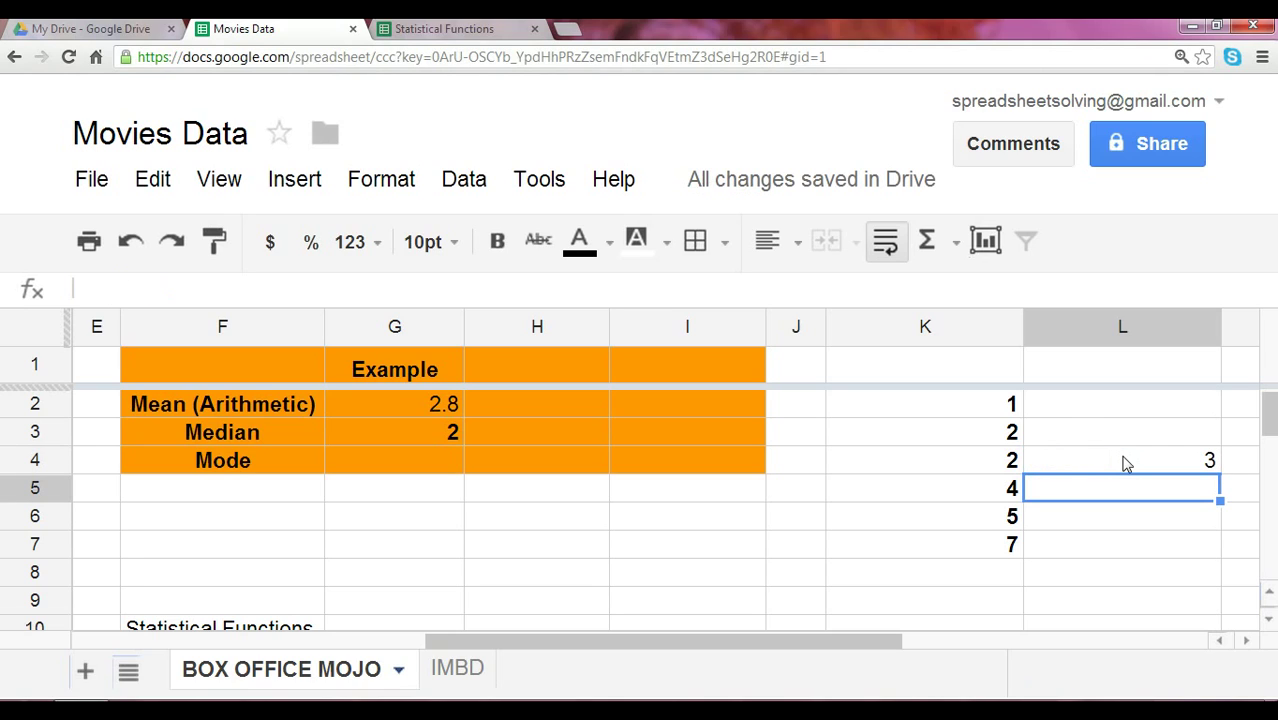
Step: Enter =sum(K4:K5)/counta(K4:K5) in L5, also returning 3
type("=sum(")
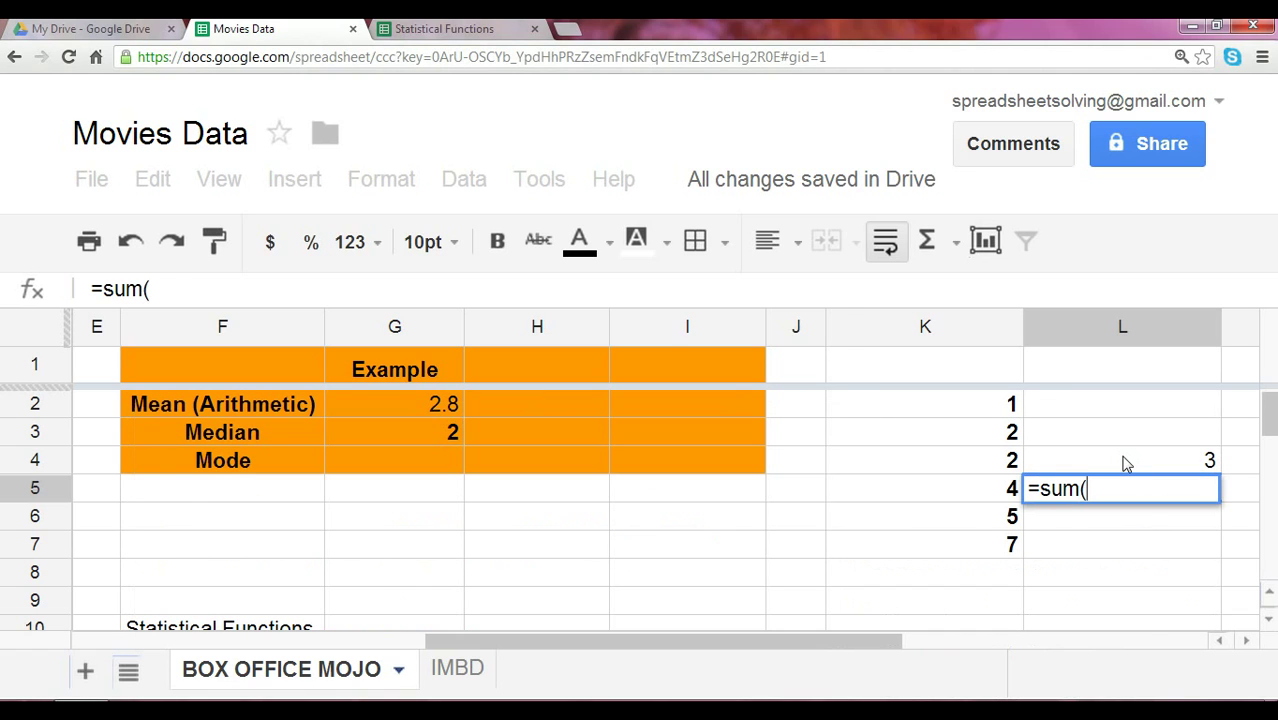
key("Left")
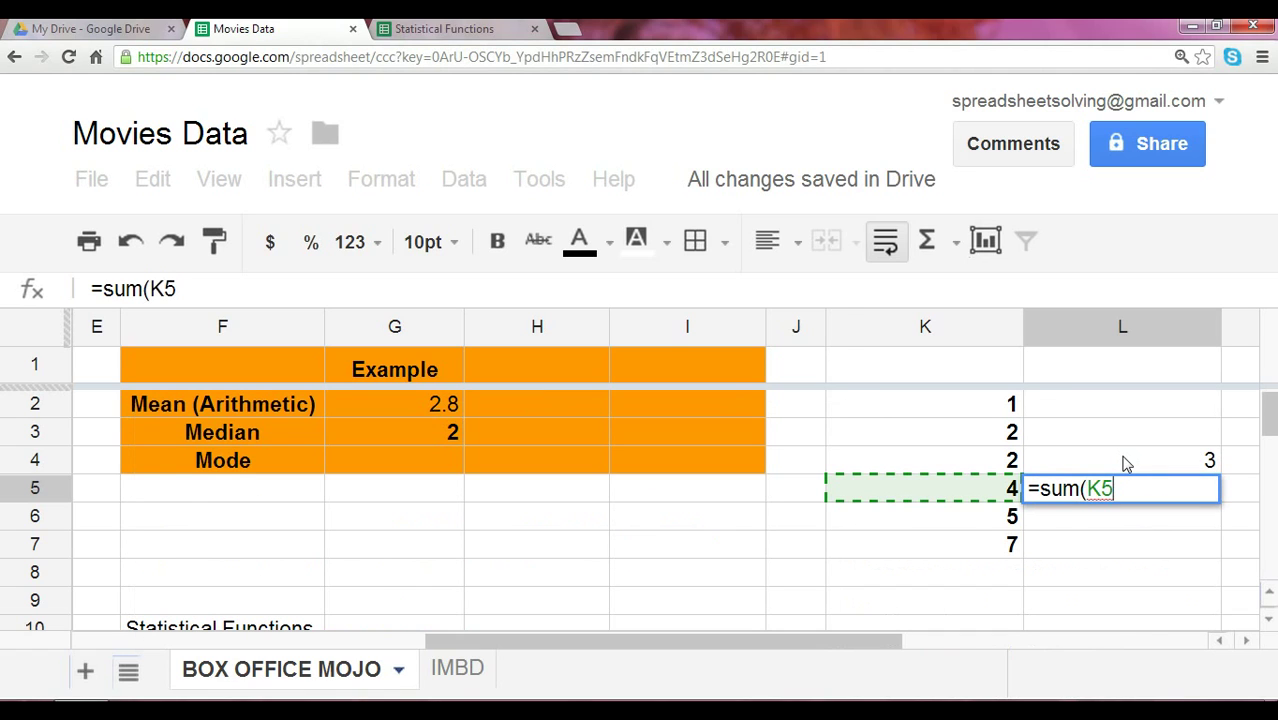
key("Up")
key("shift+Down")
type(")")
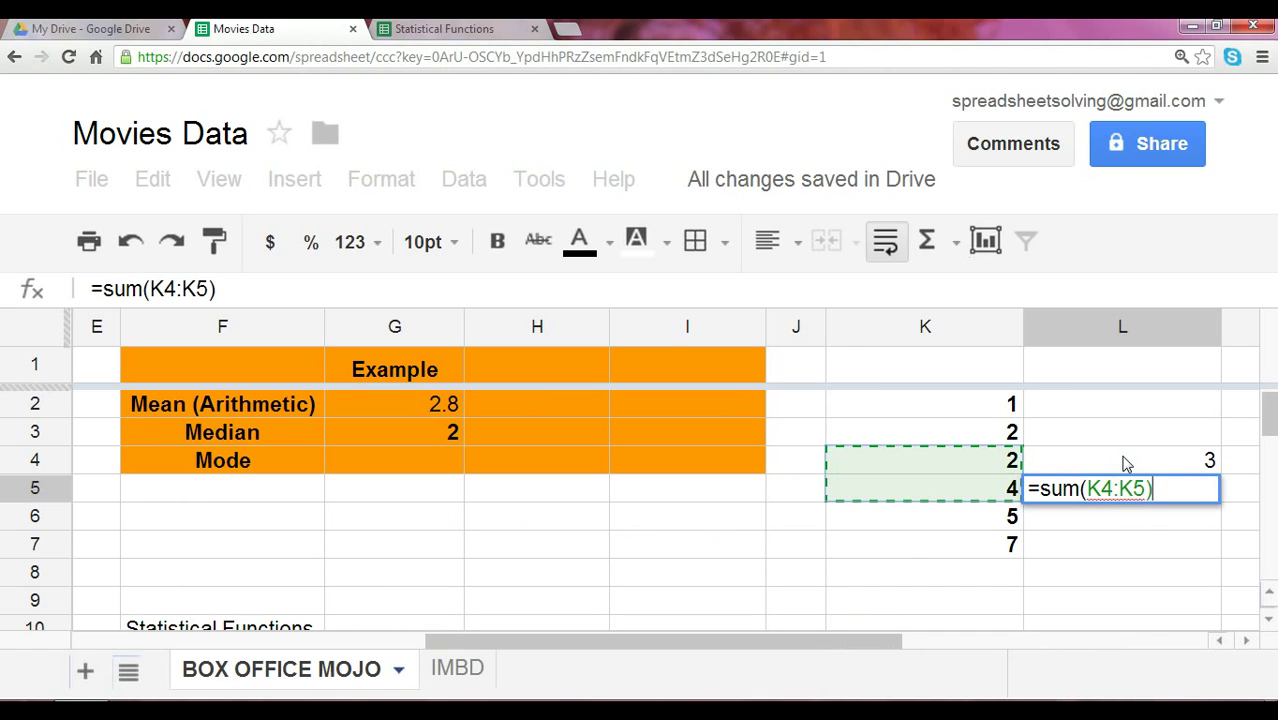
type("/counta(")
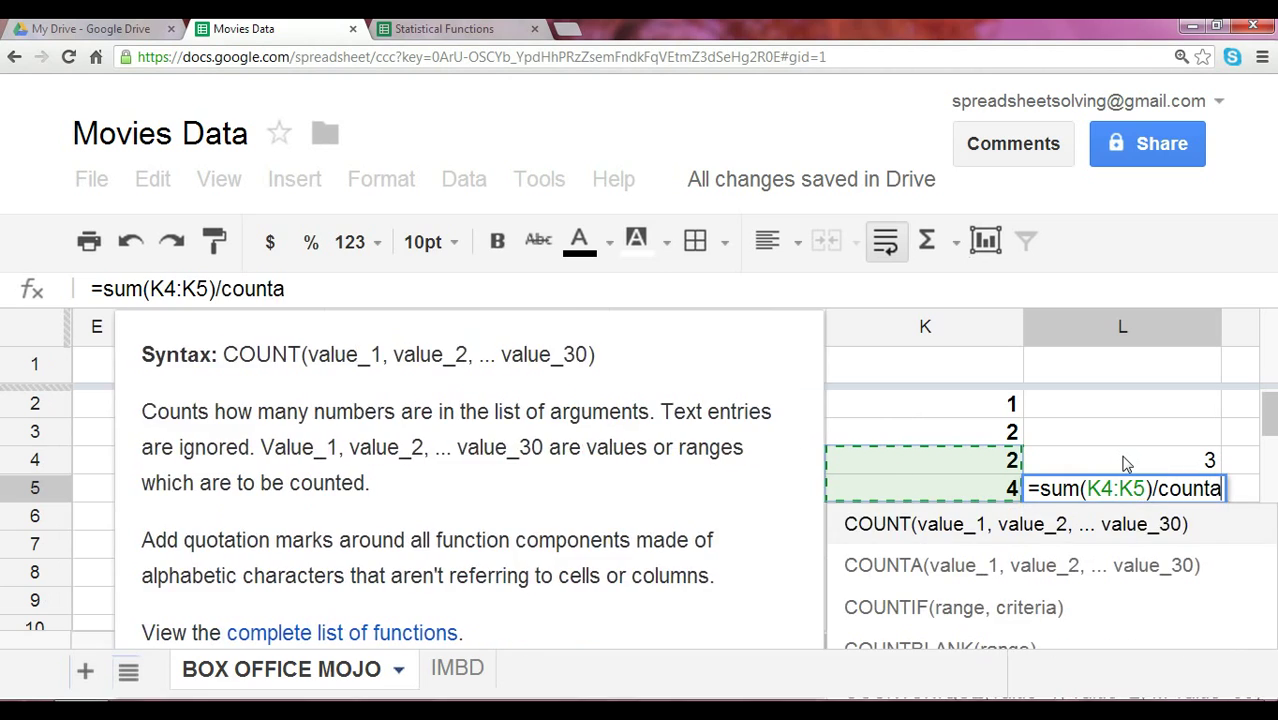
key("Left")
key("Up")
key("Up")
key("Left")
key("Down")
key("Right")
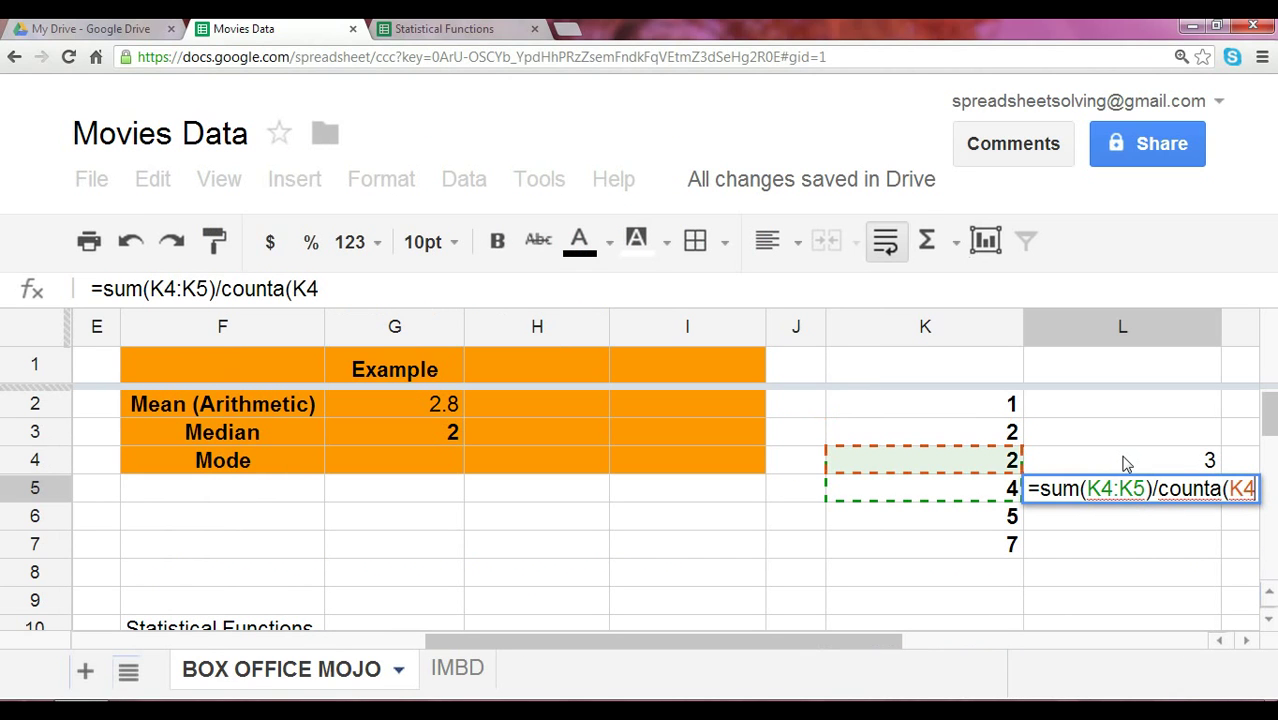
key("shift+Down")
type(")")
key("Return")
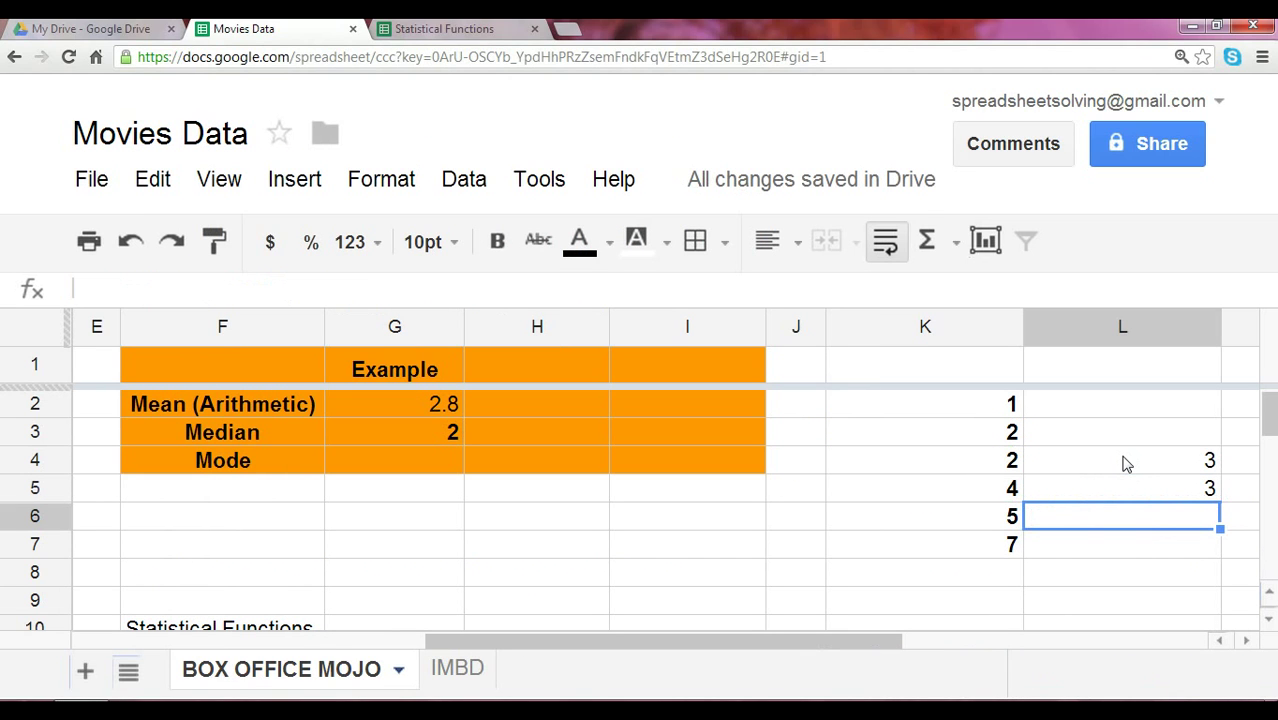
Step: Enter 2, the repeated sample value, as the example mode in G4
key("Left")
key("Left")
key("Left")
key("Left")
key("Left")
key("Left")
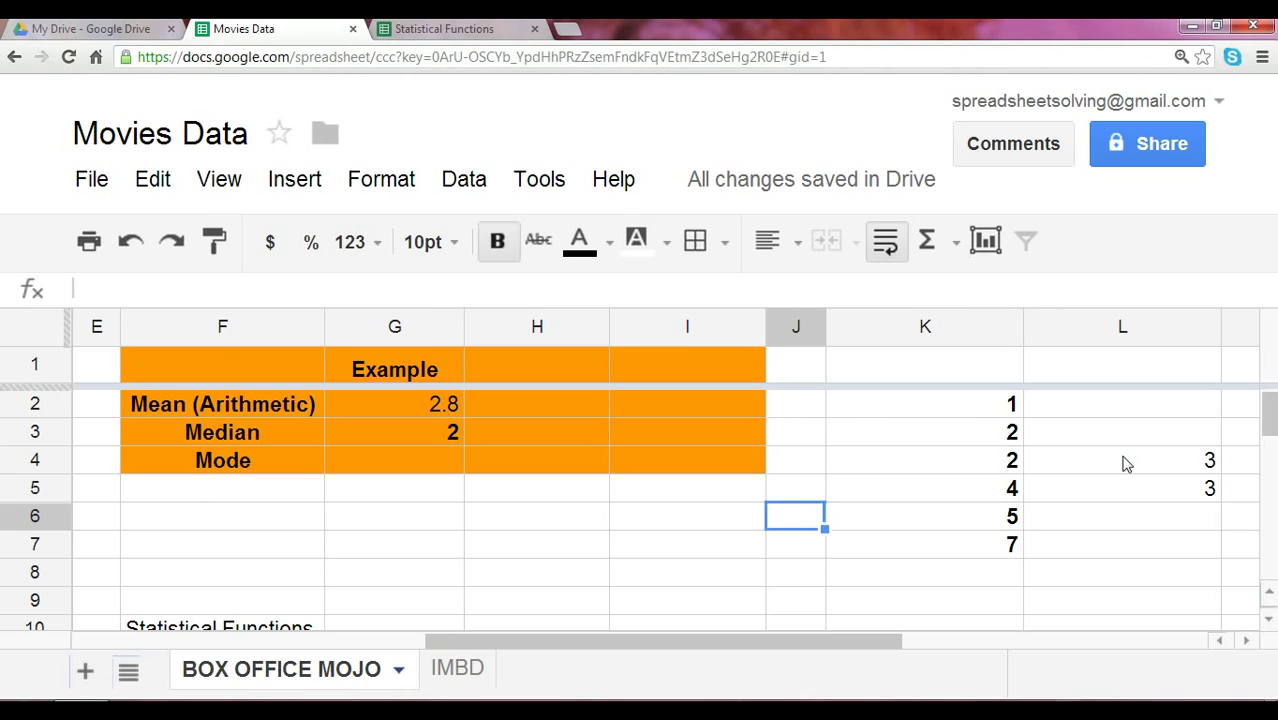
key("Up")
key("Up")
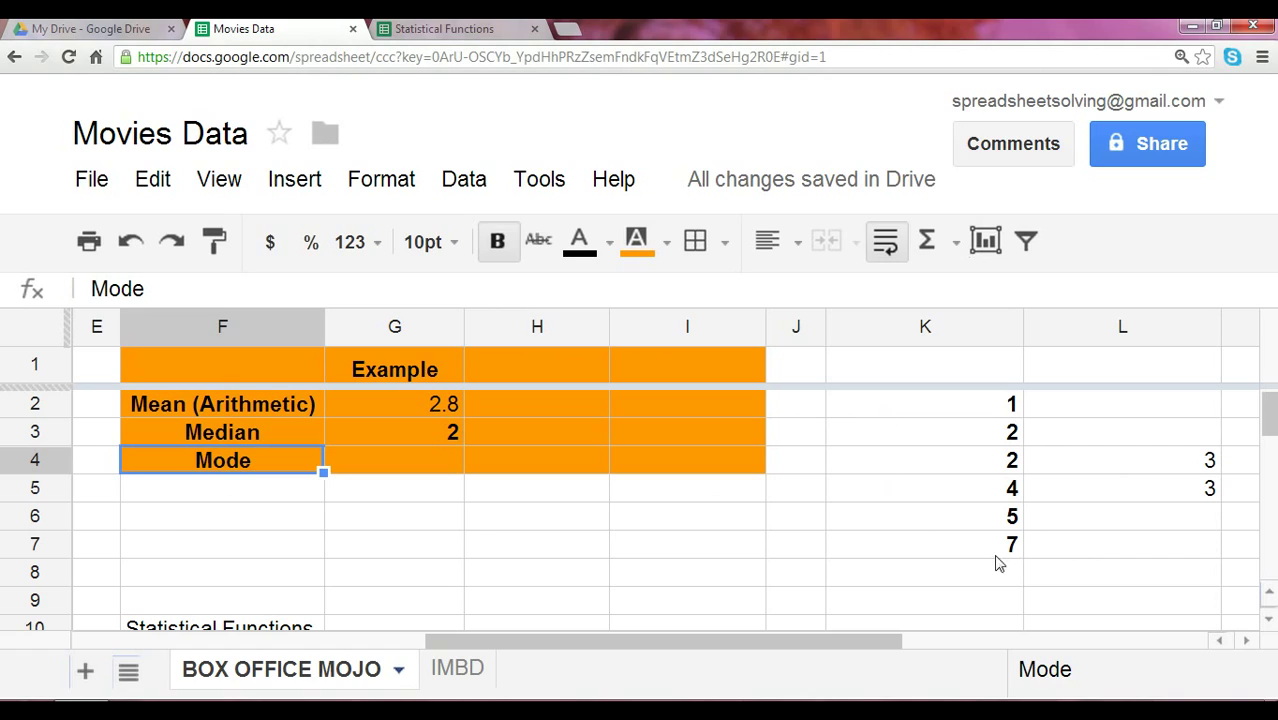
left_click(997, 463)
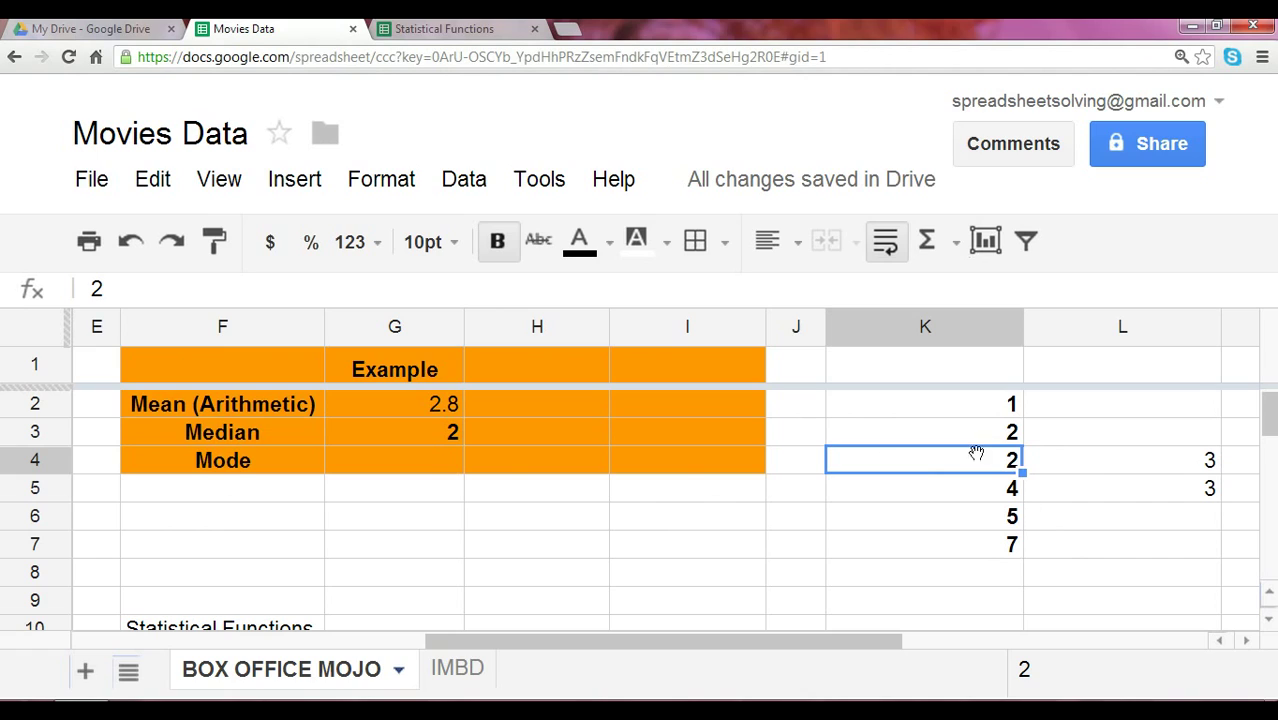
left_click(425, 469)
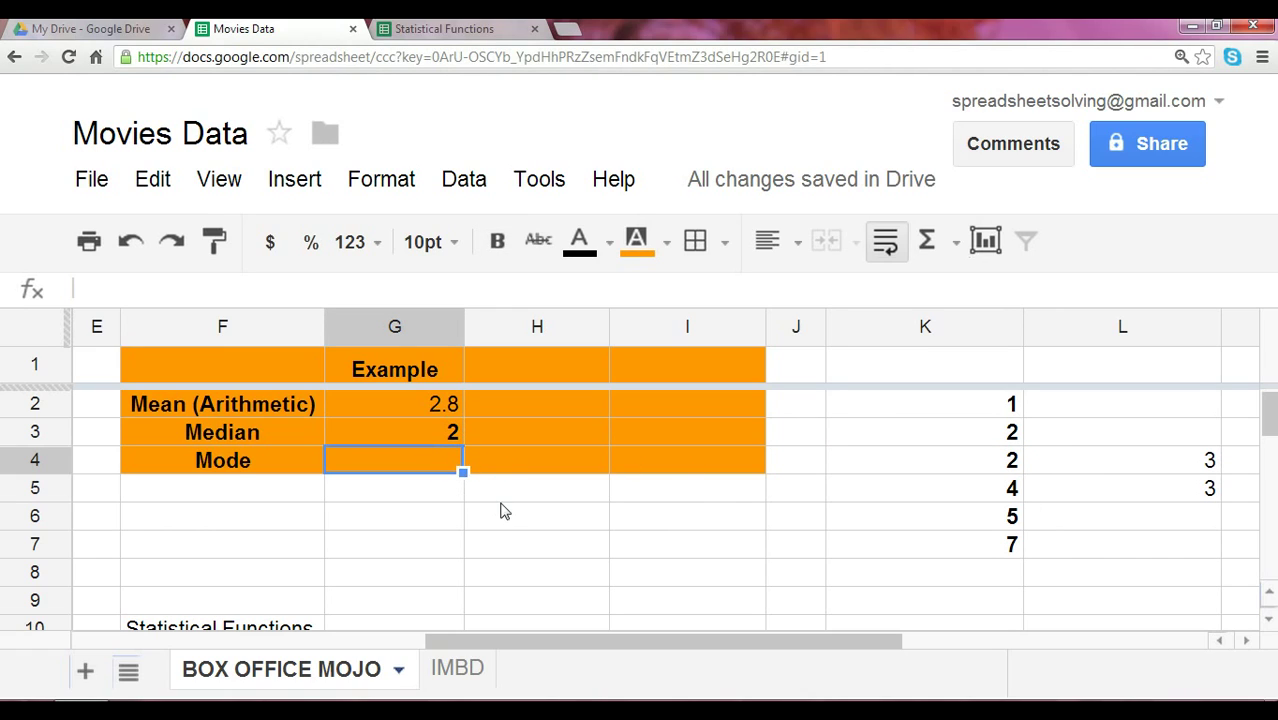
type("2")
left_click(593, 518)
Step: Make the mode 2 in G4 and mean 2.8 in G2 bold
left_click(448, 457)
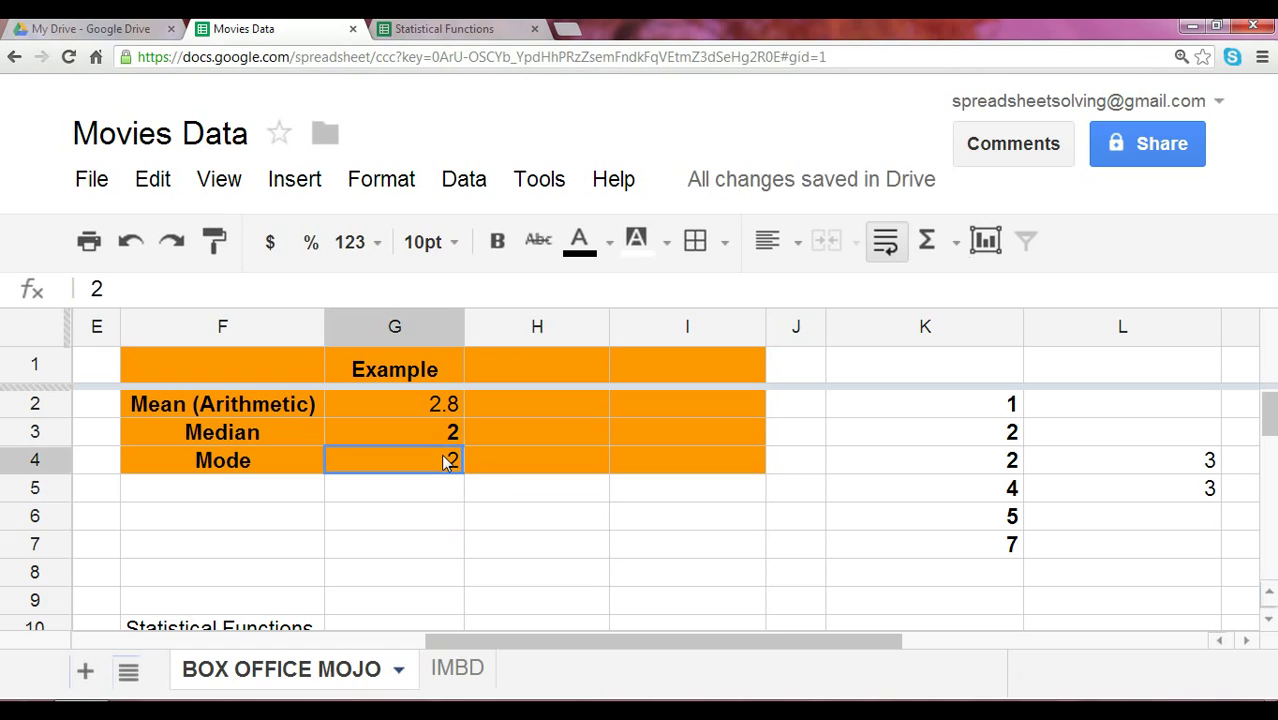
key("ctrl+b")
left_click(450, 408)
key("ctrl+b")
left_click(513, 495)
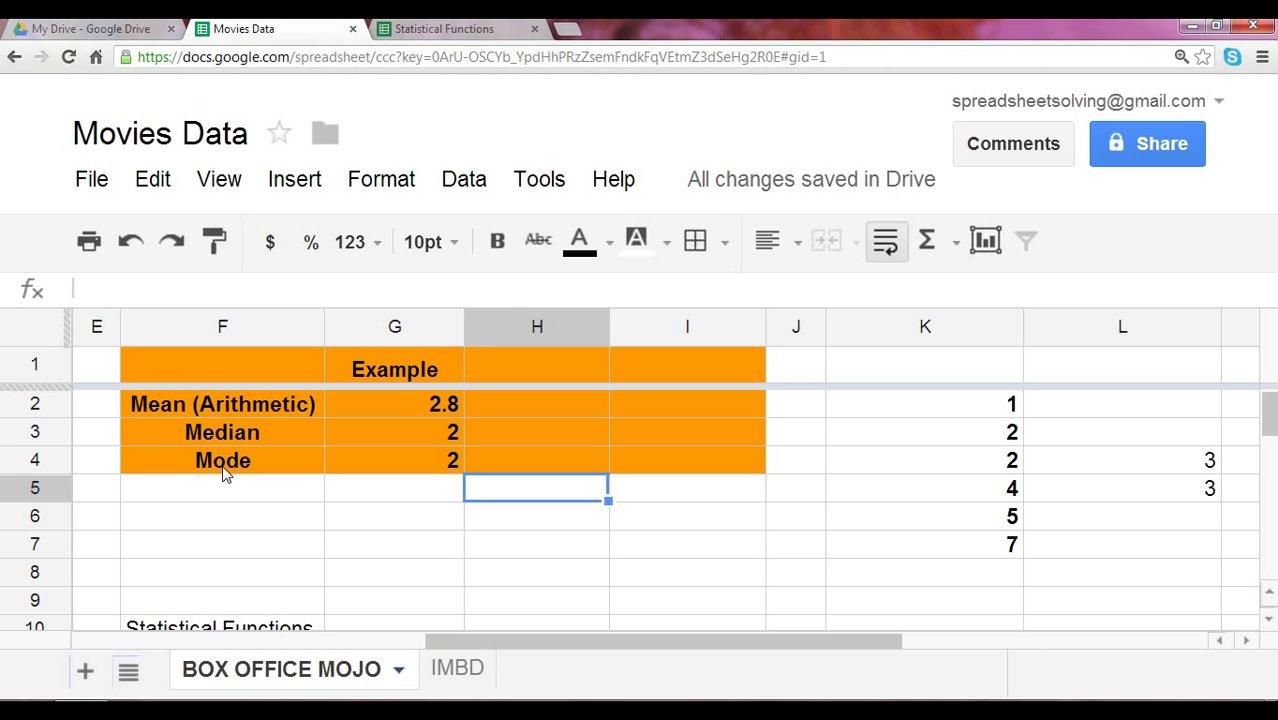
left_click(527, 410)
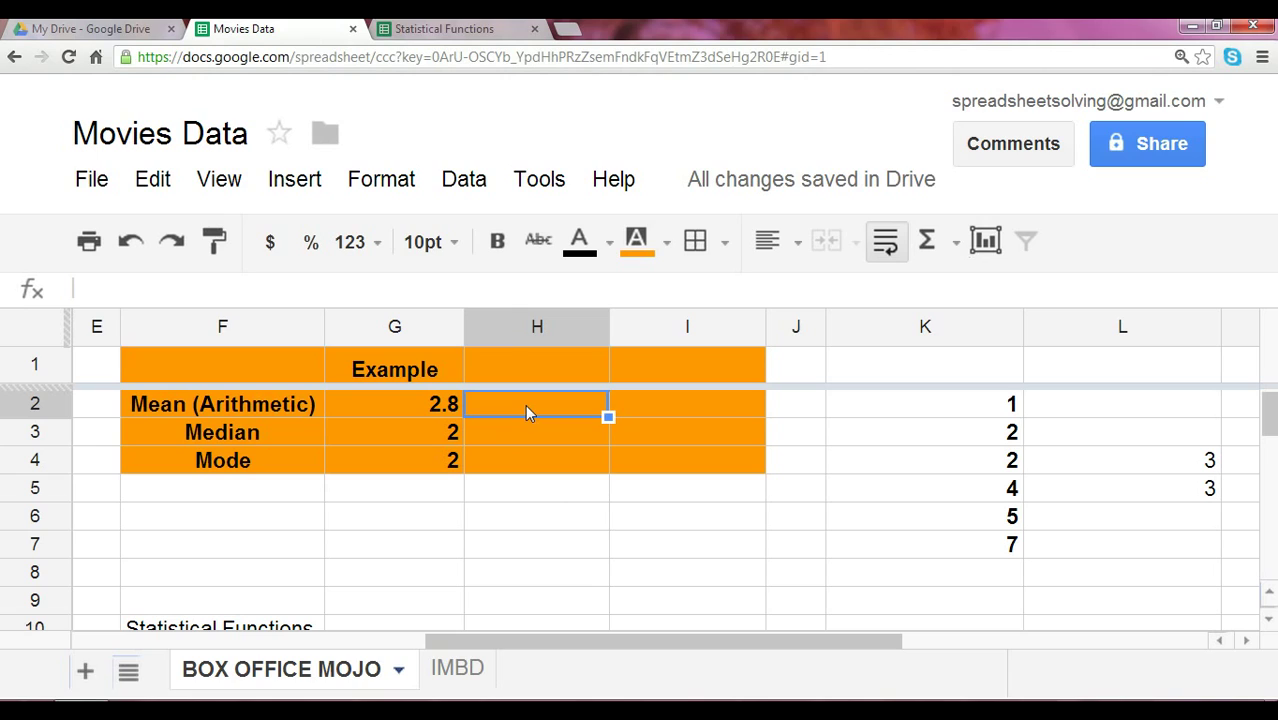
Step: Type the text labels '=average and '=median into H2 and H3
type("=")
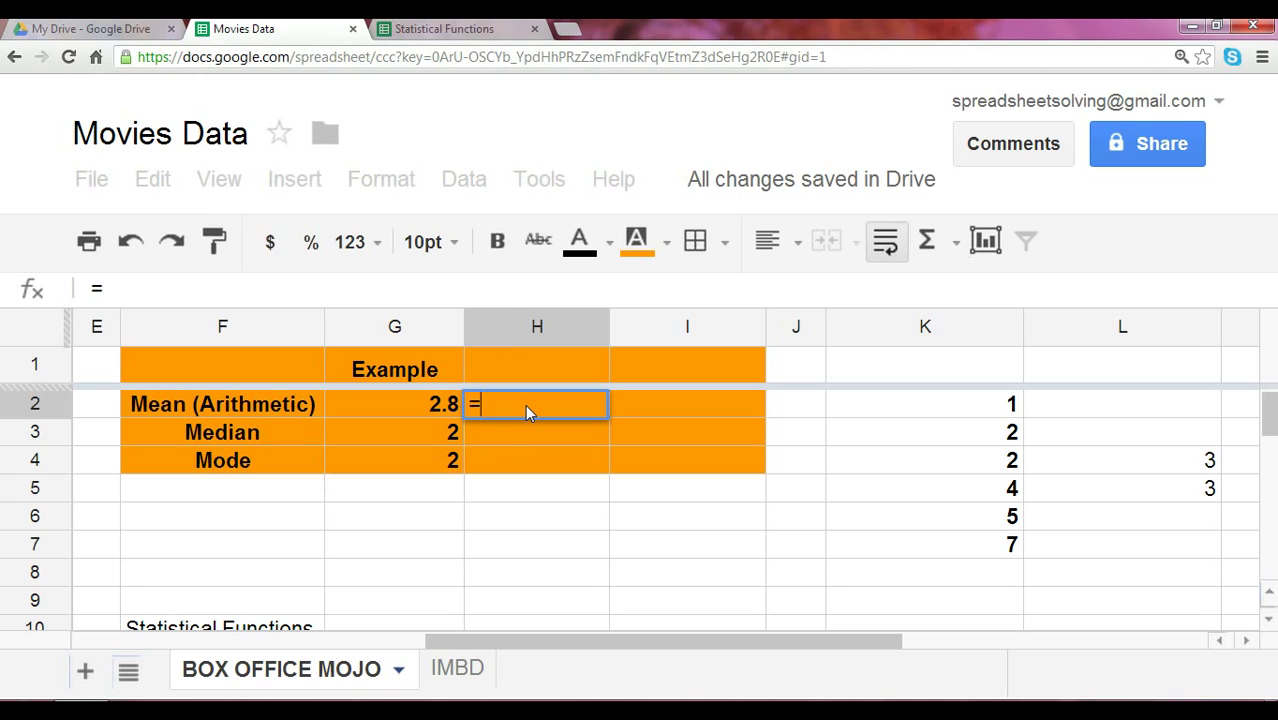
key("BackSpace")
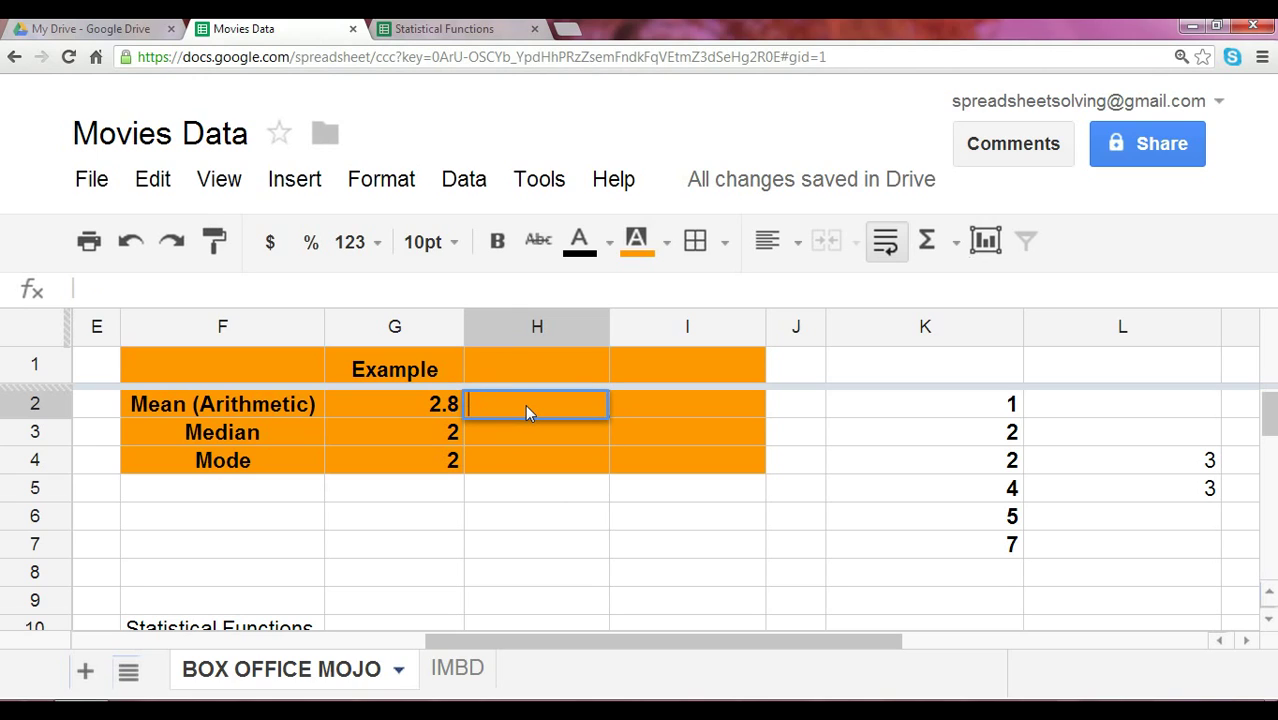
type("'=average")
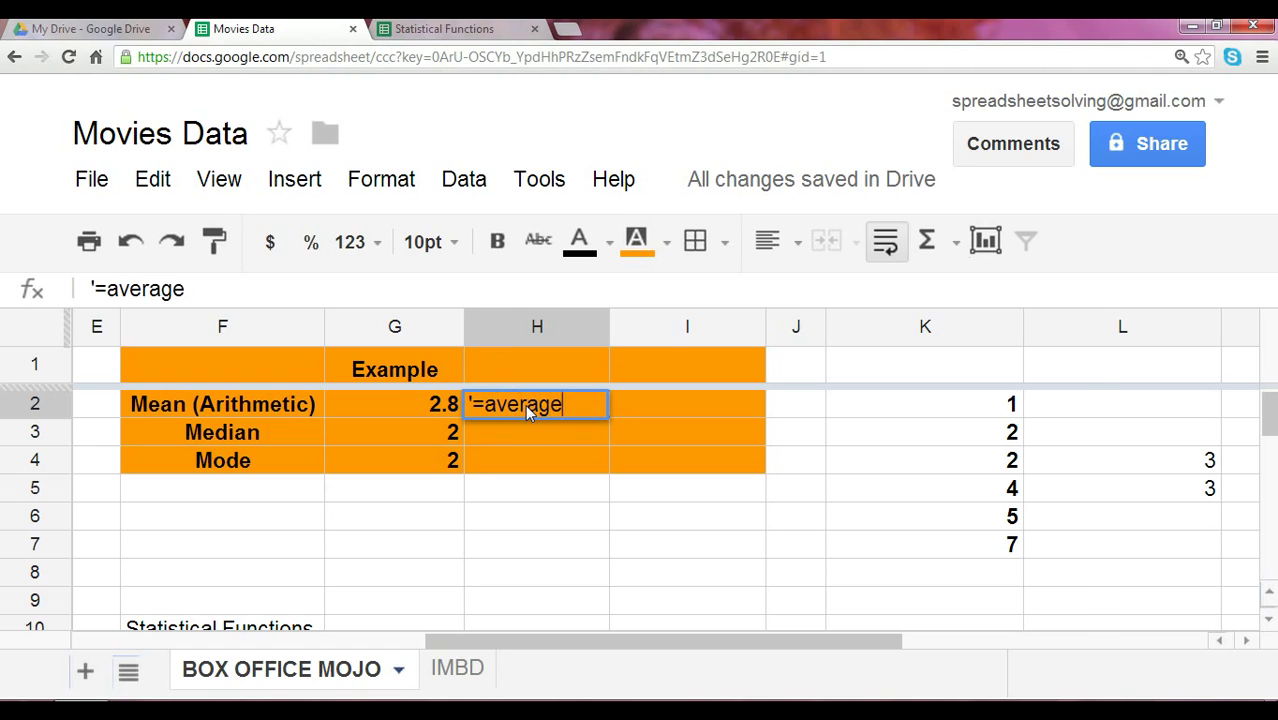
key("Return")
type("'=median")
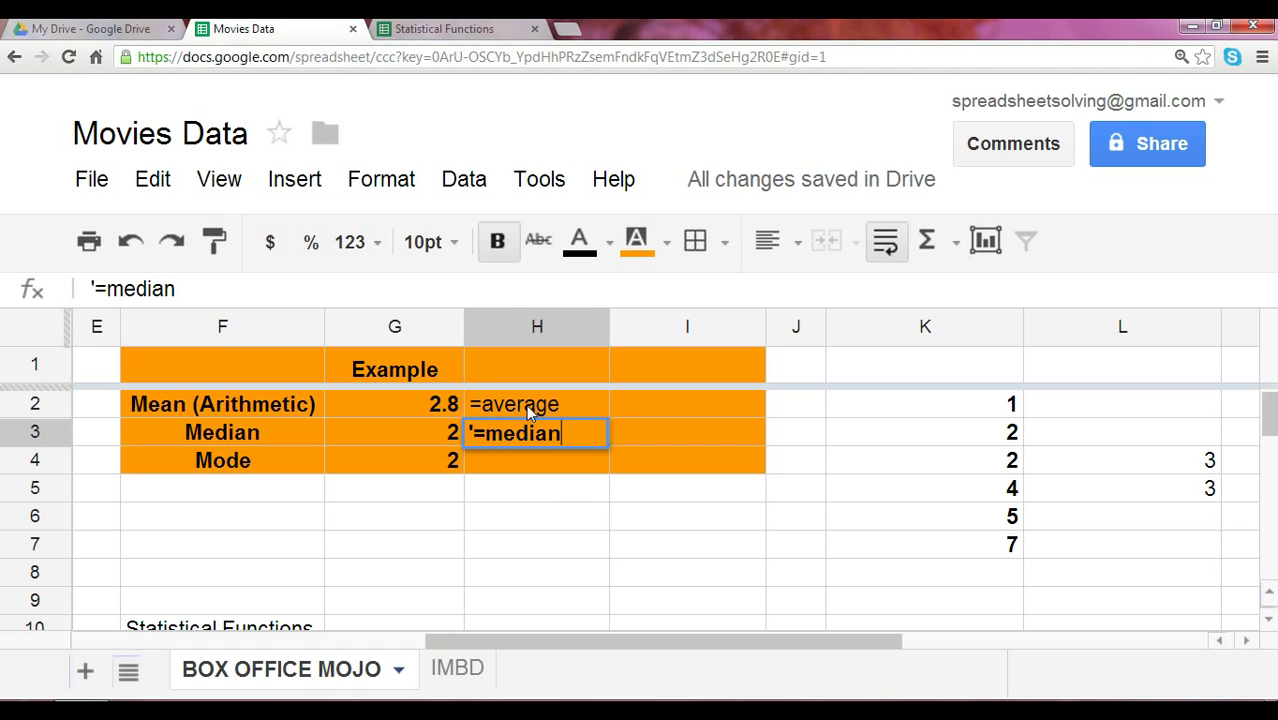
key("Return")
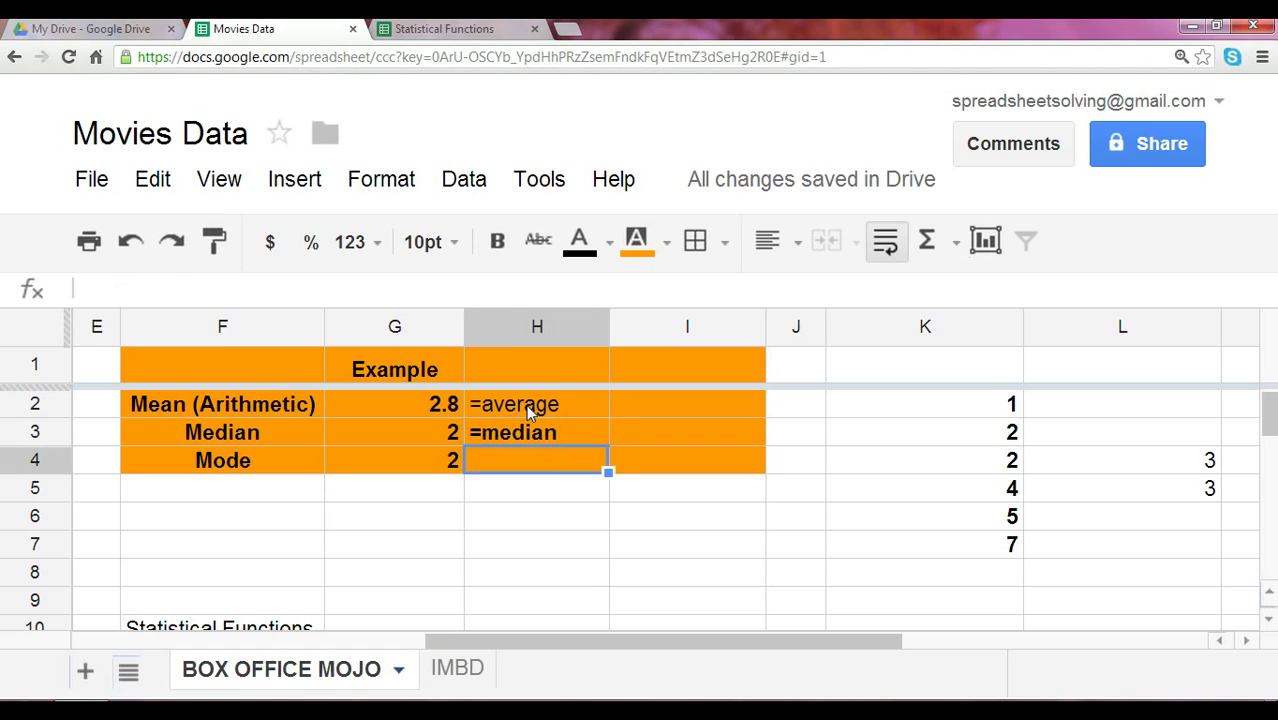
Step: Add the '=mode label in H4, fixing its typo
type("'=mdo")
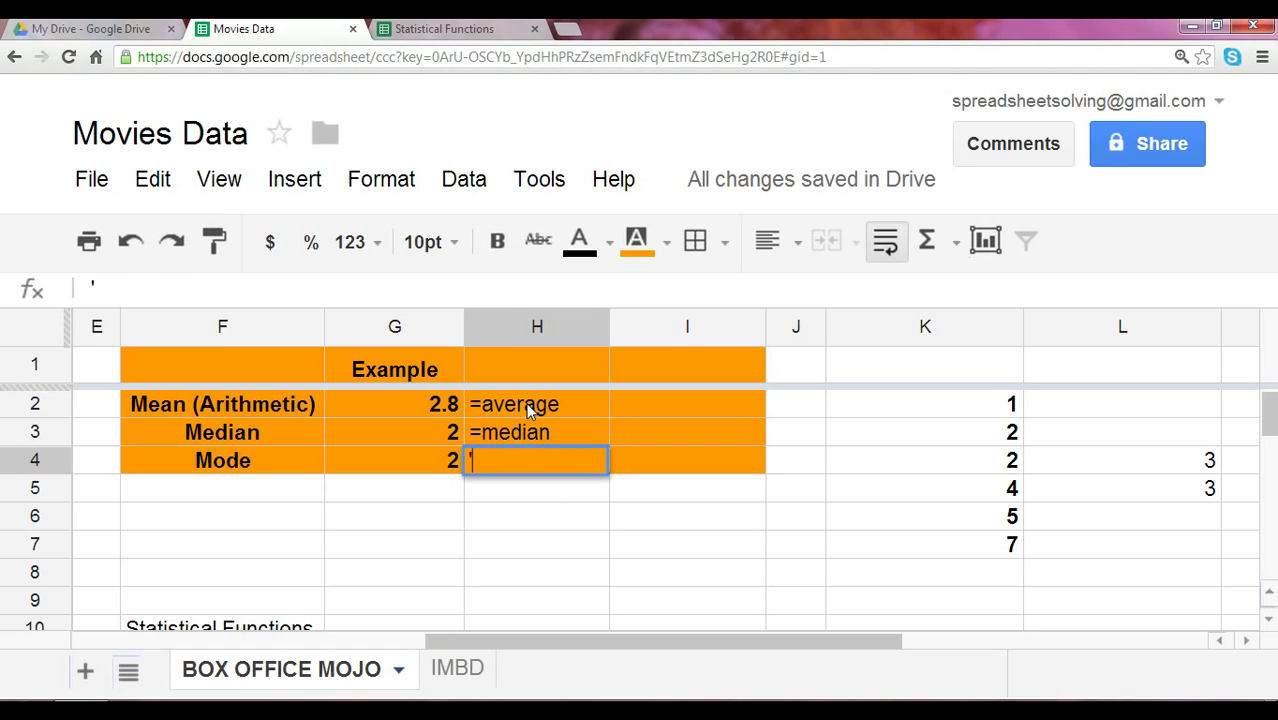
key("BackSpace")
key("BackSpace")
type("ode")
key("Return")
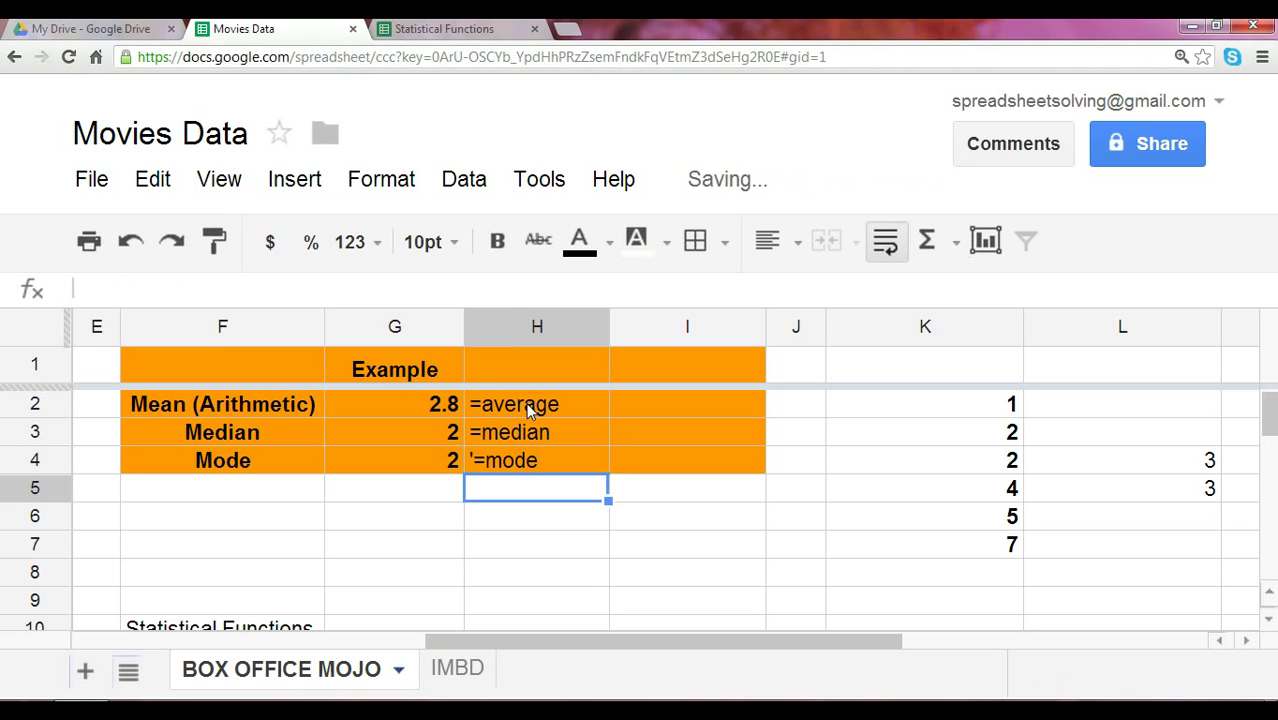
key("Up")
key("Right")
key("Up")
key("Up")
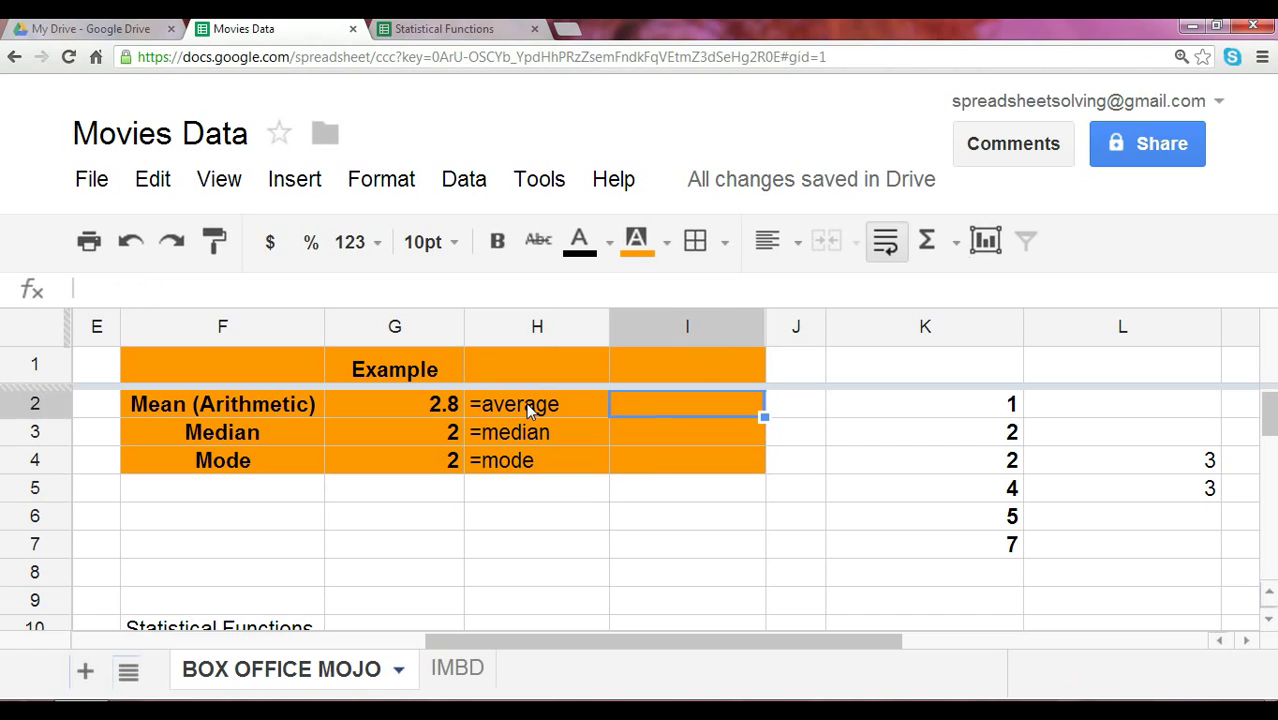
key("Up")
key("Down")
Step: Enter =average(K2:K7) in I2 for the example's mean
type("=aa")
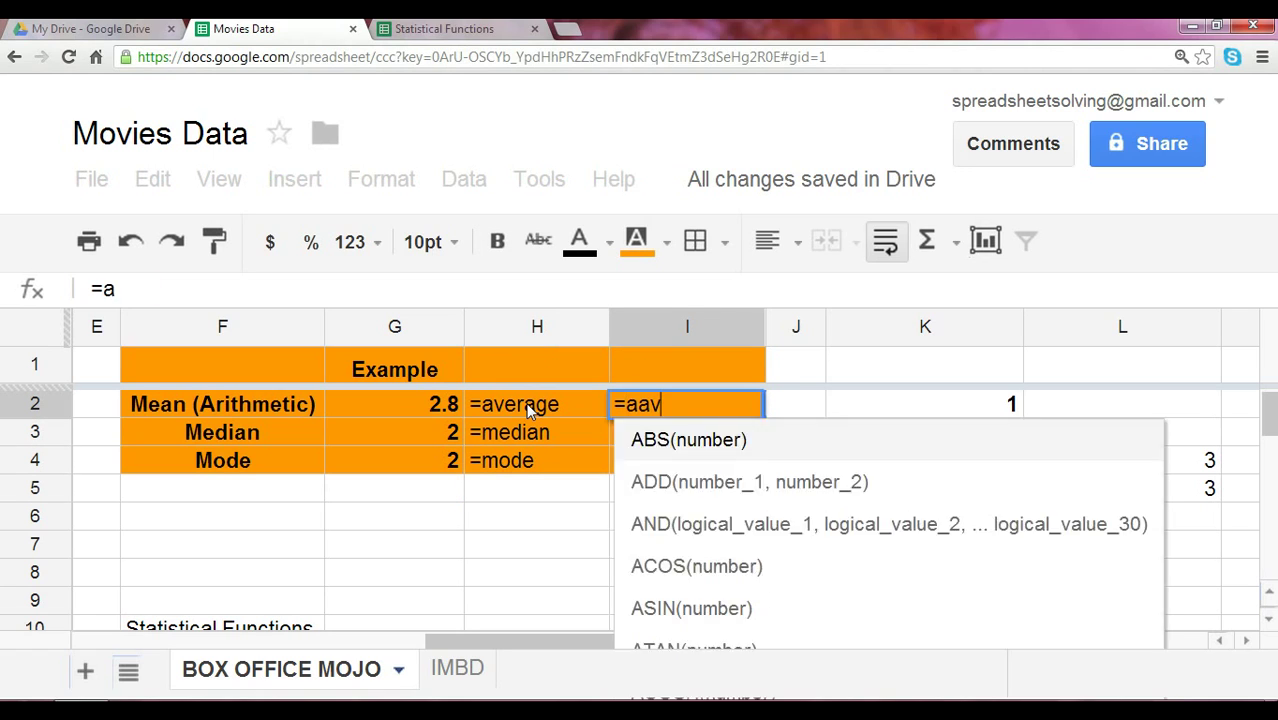
key("BackSpace")
type("verage(")
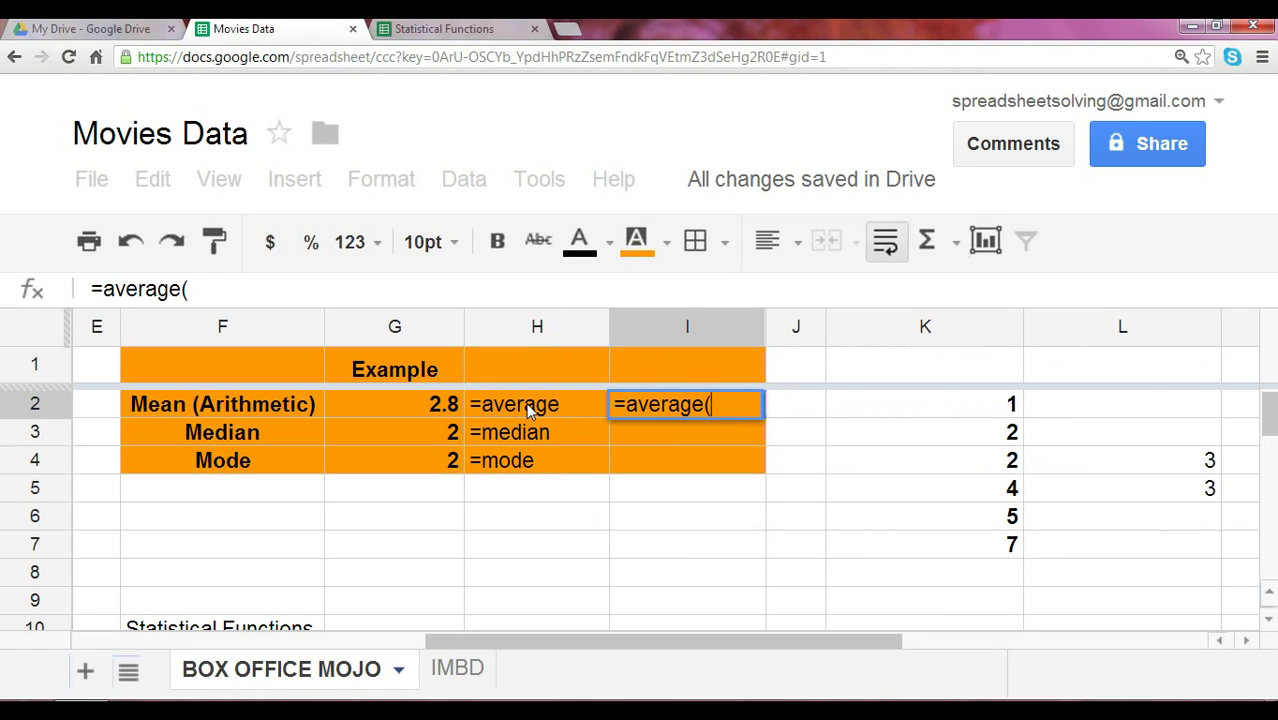
key("Right")
key("Right")
key("shift+Down")
key("shift+Down")
key("shift+Down")
key("shift+Down")
key("shift+Down")
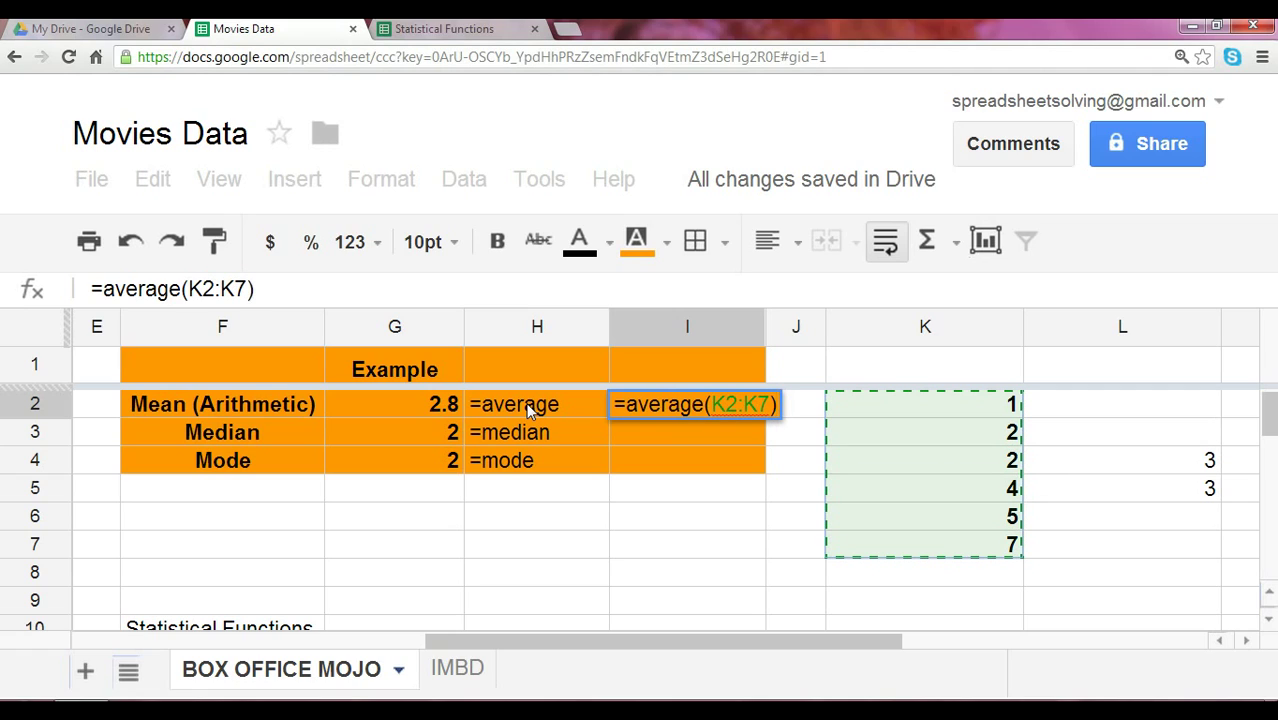
key("Return")
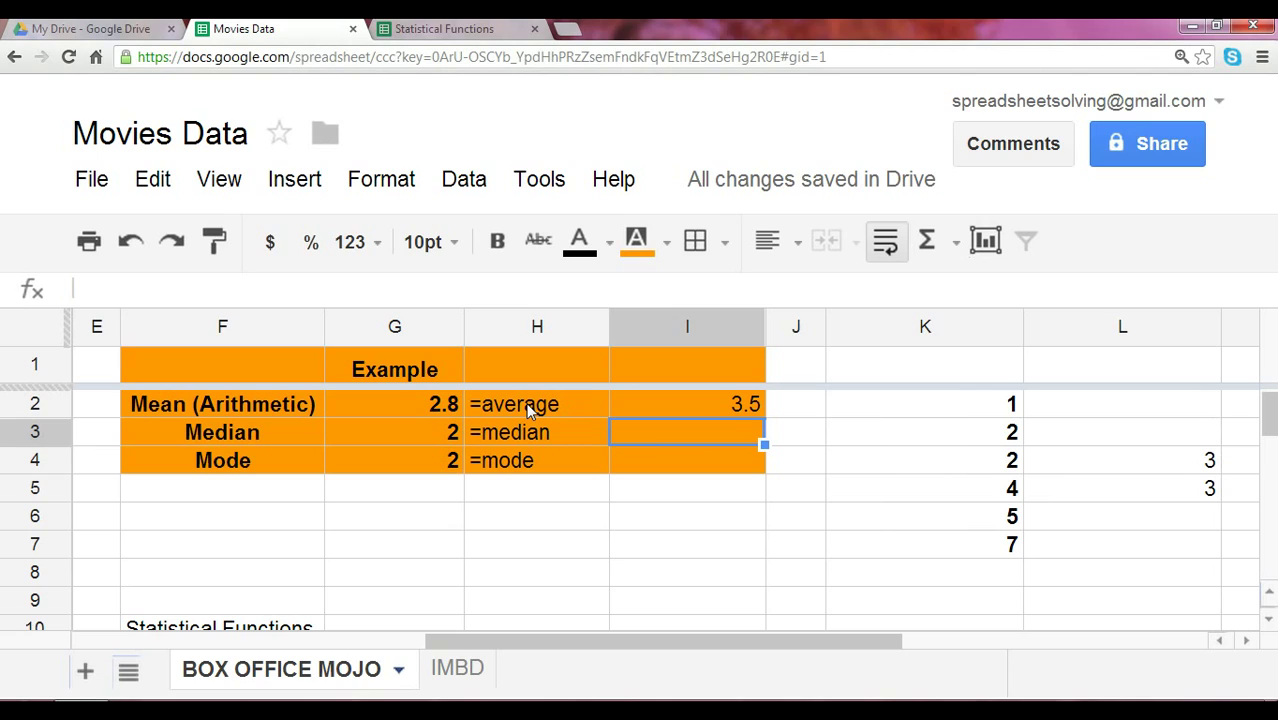
key("Up")
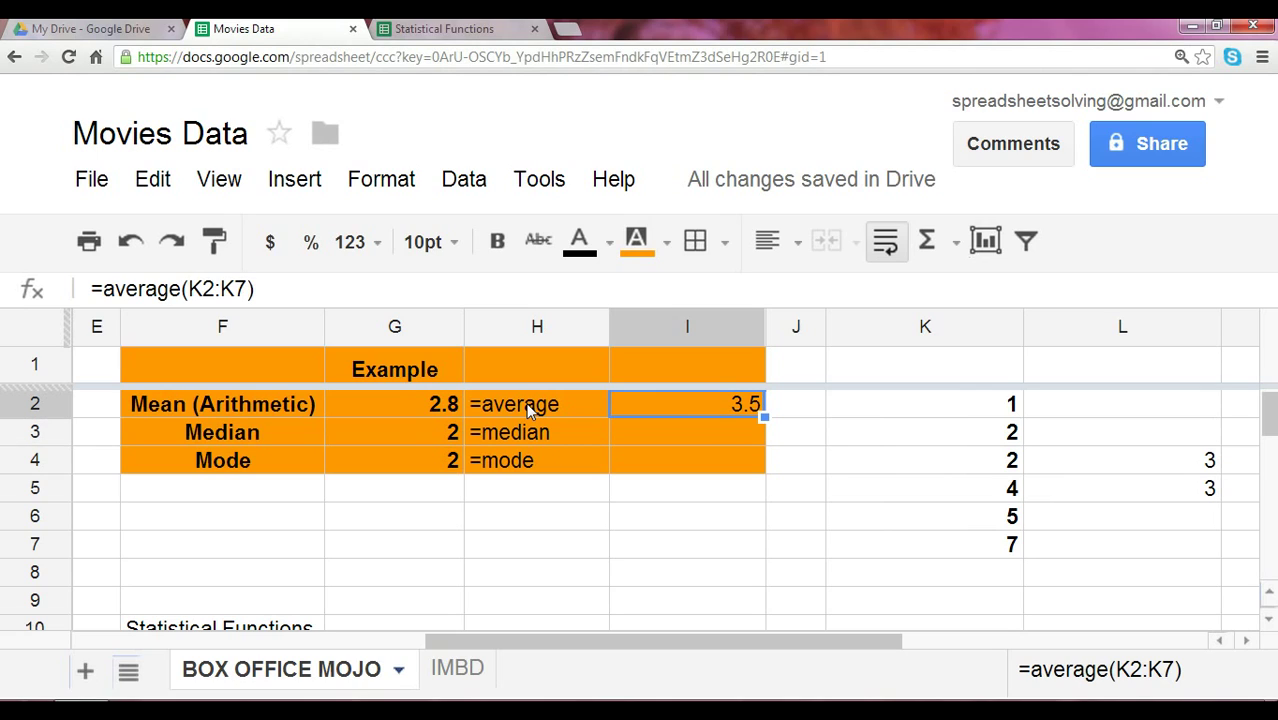
left_click(399, 410)
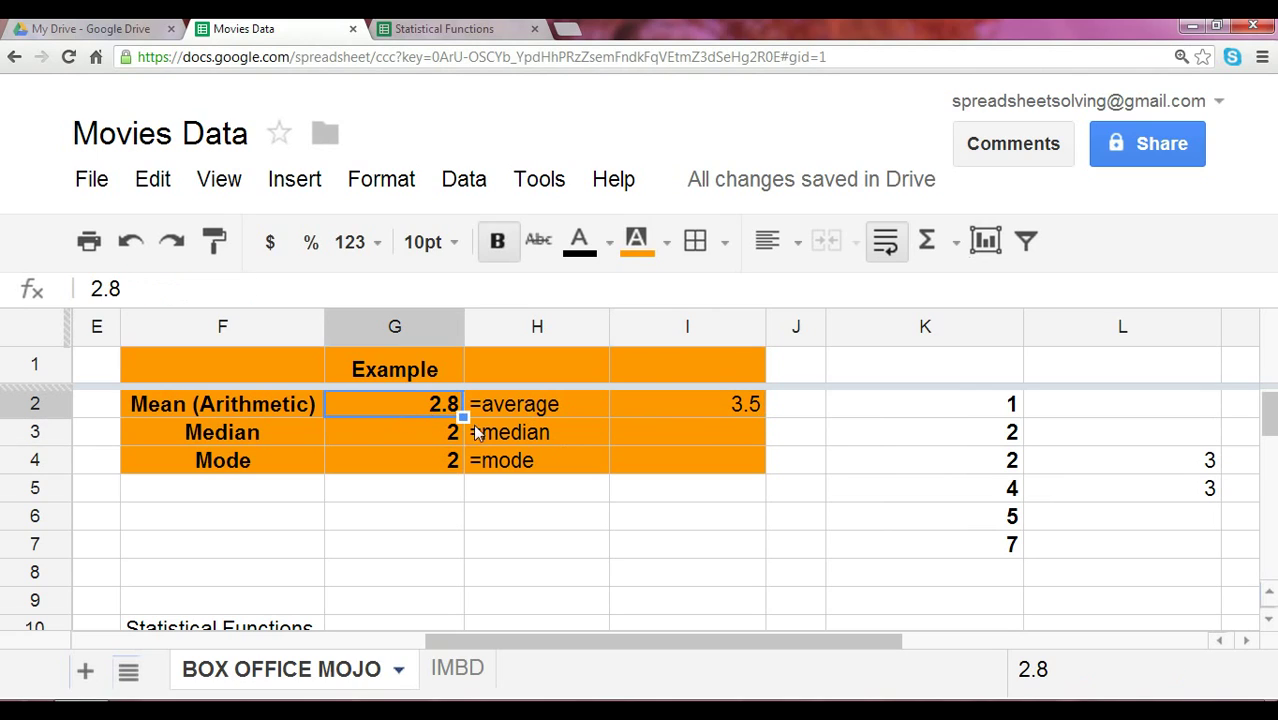
Step: Delete the 7 from K7 and change I2's range to K2:K6, showing 2.8
left_click(996, 540)
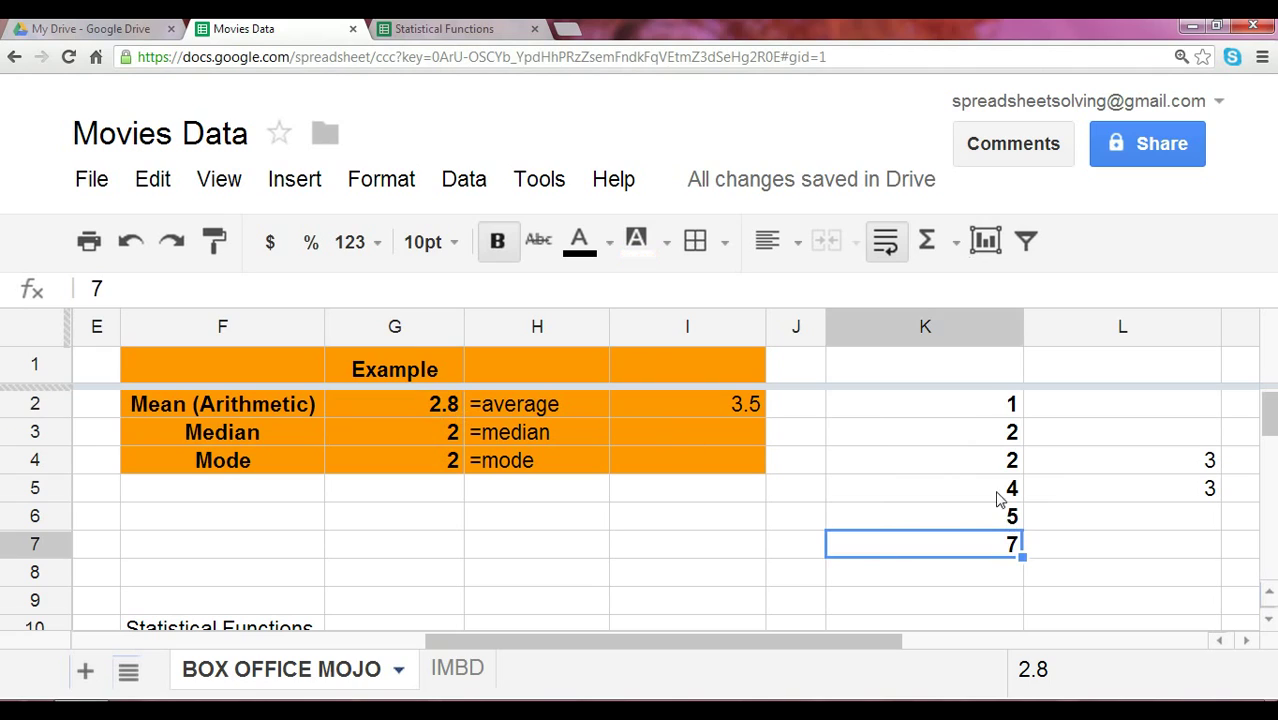
key("Delete")
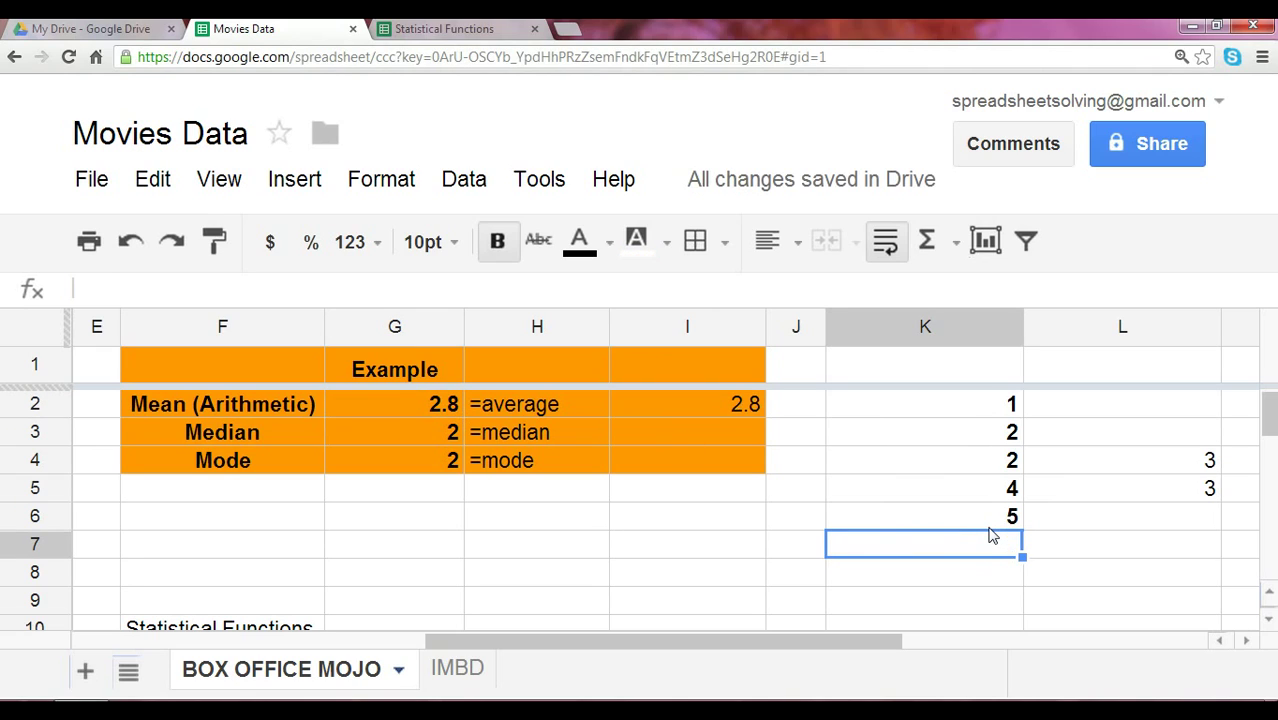
left_click(840, 500)
double_click(742, 402)
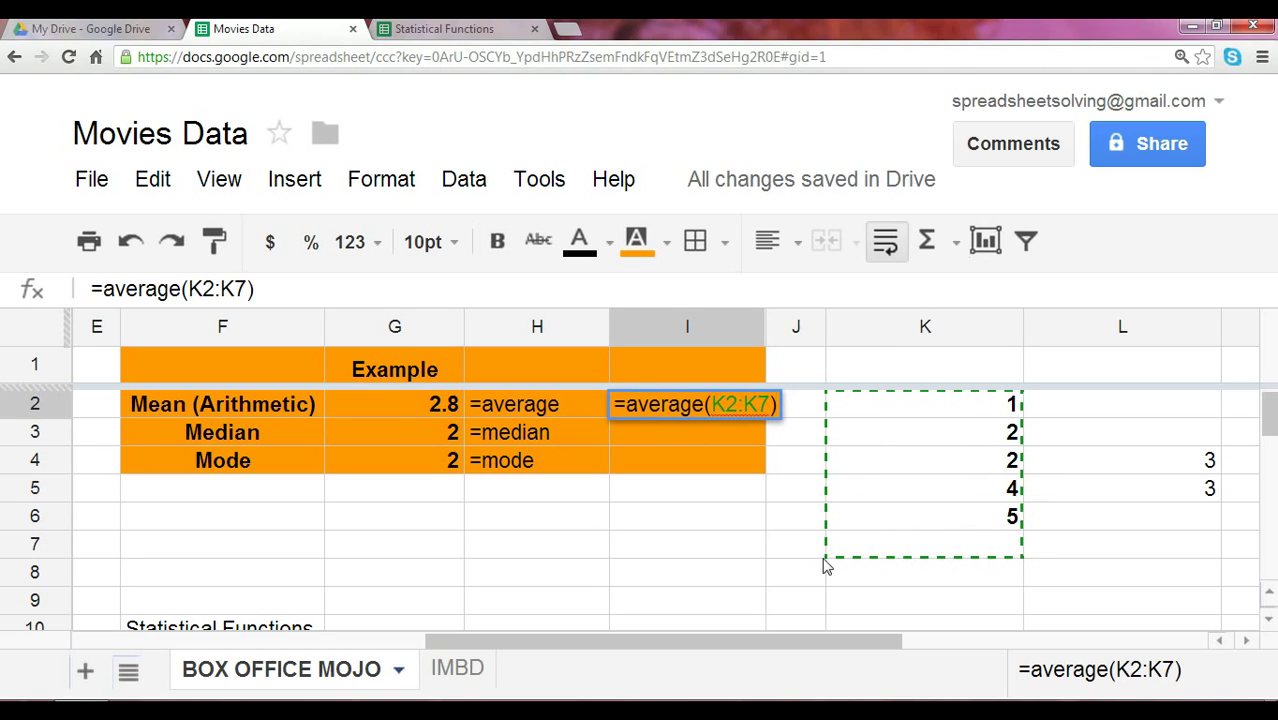
key("BackSpace")
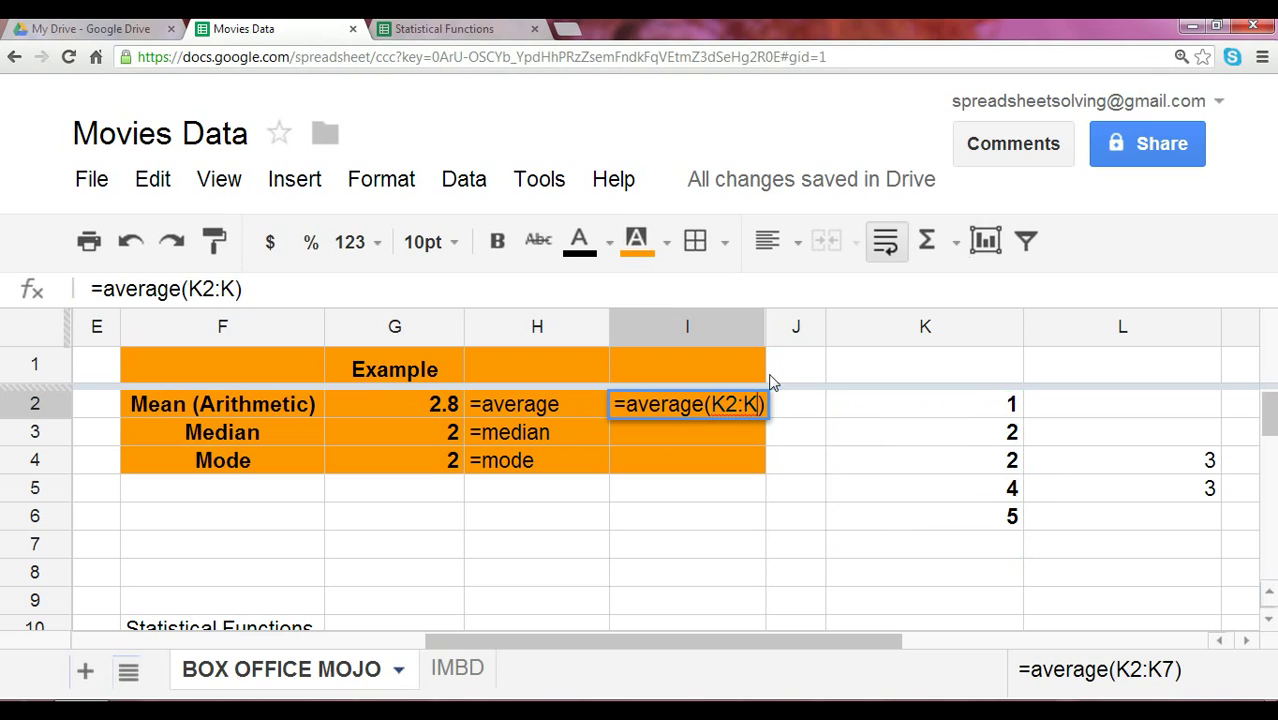
type("6")
key("Return")
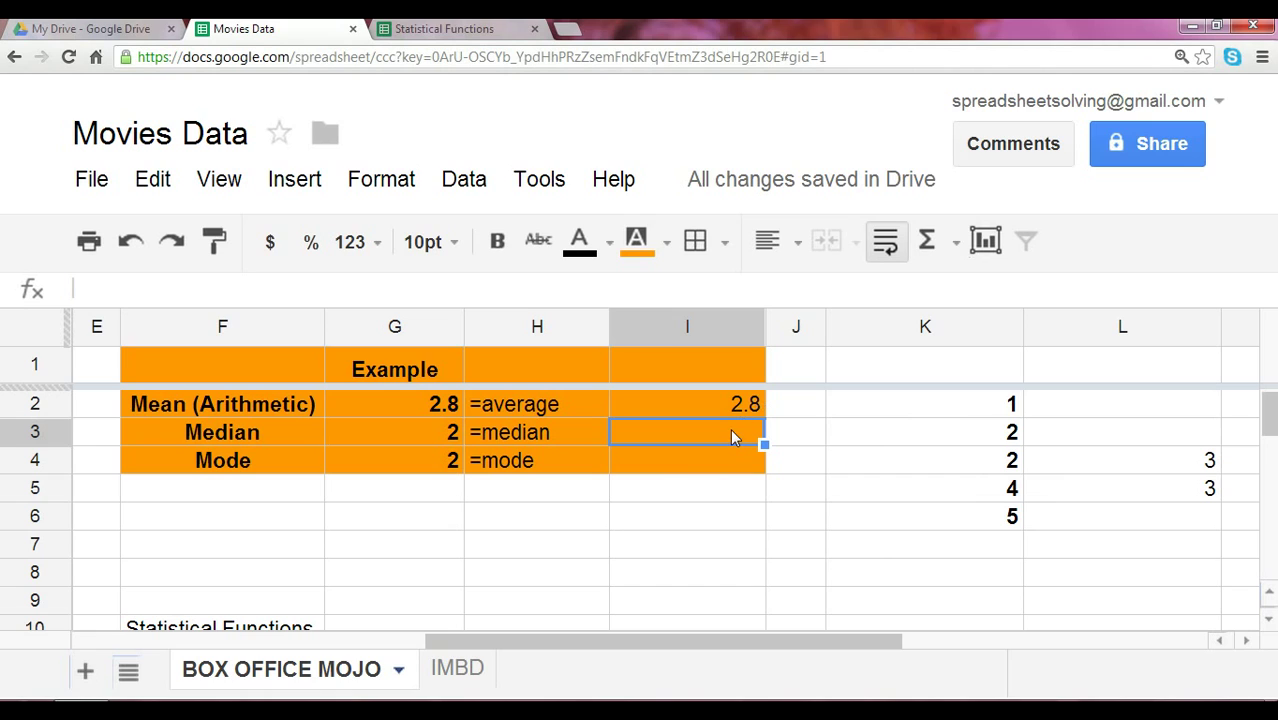
Step: Enter =median(K2:K6) in I3 and =mode(K2:K6) in I4, both returning 2
type("=median(")
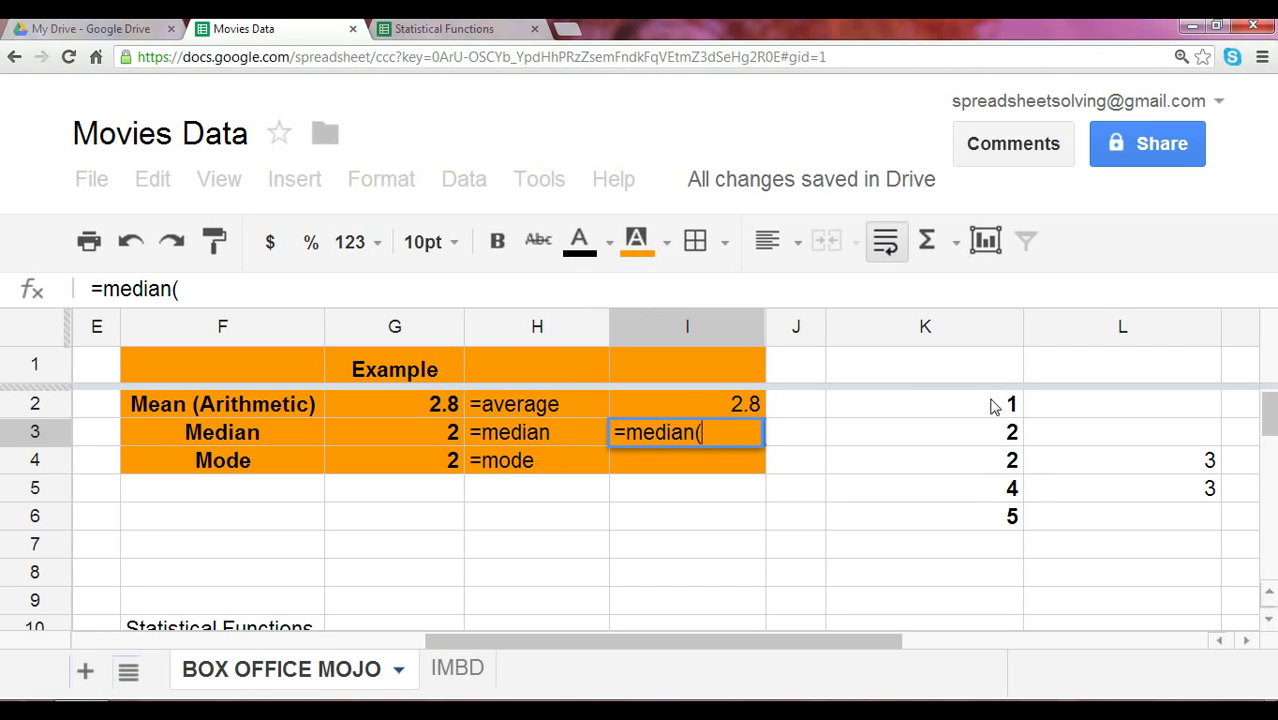
left_click_drag(993, 406, 987, 517)
type(")")
key("Return")
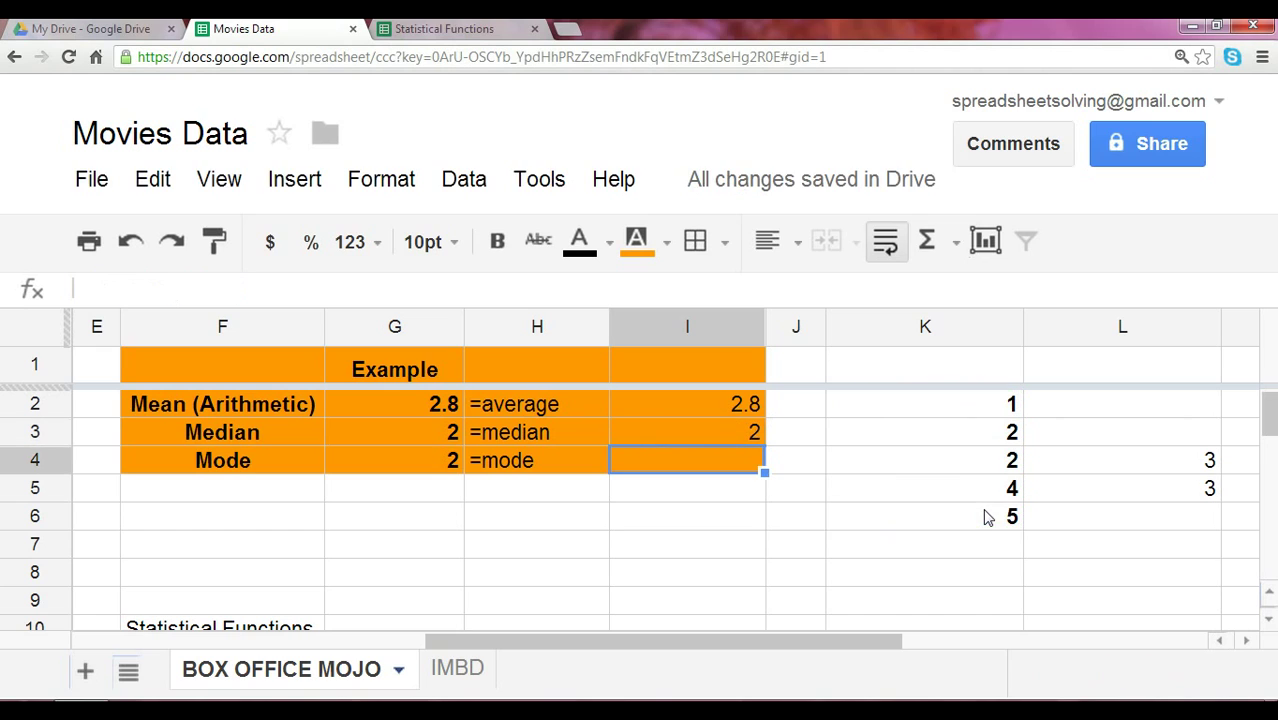
type("=mode(")
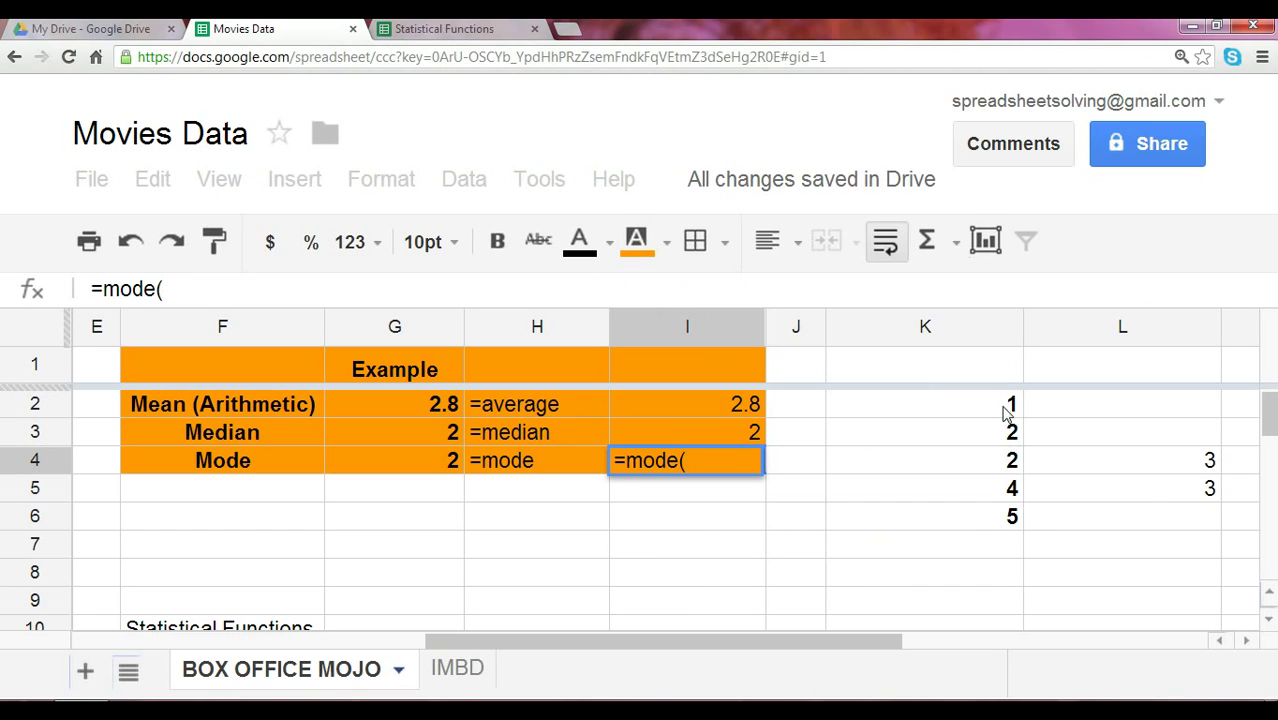
left_click_drag(1004, 408, 990, 517)
type(")")
key("Return")
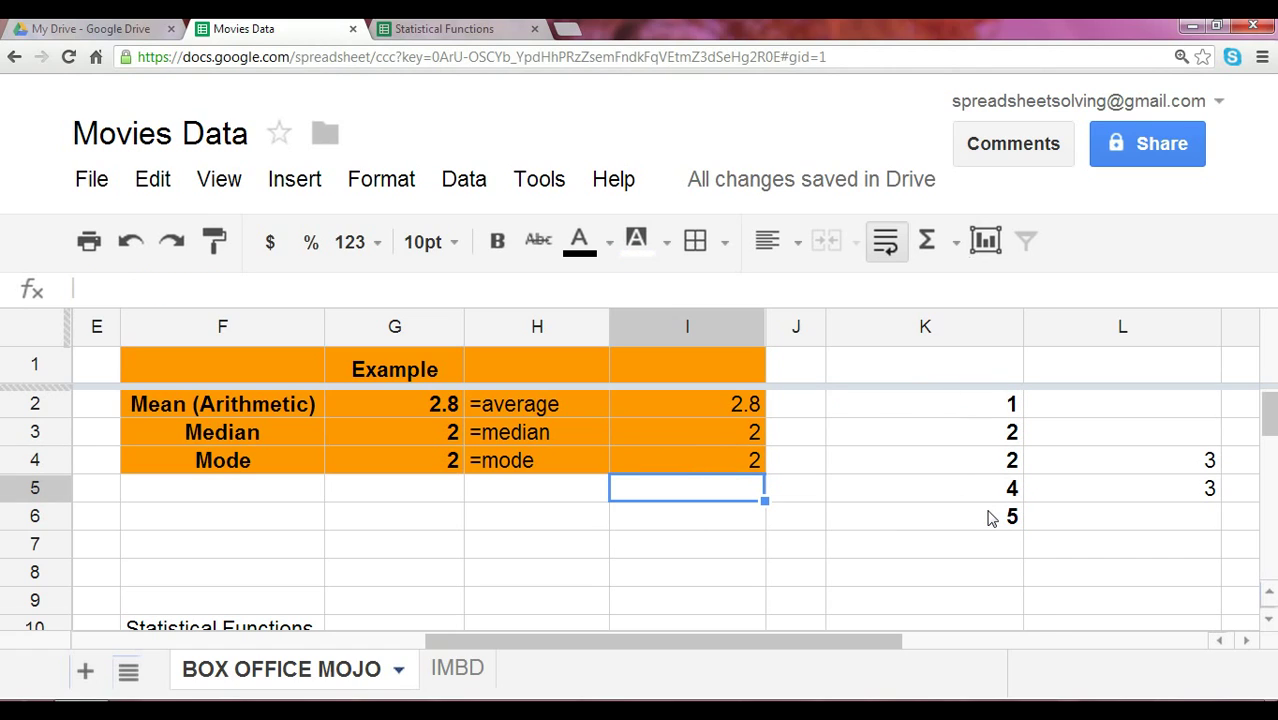
key("Left")
key("Left")
key("Up")
key("Right")
key("Up")
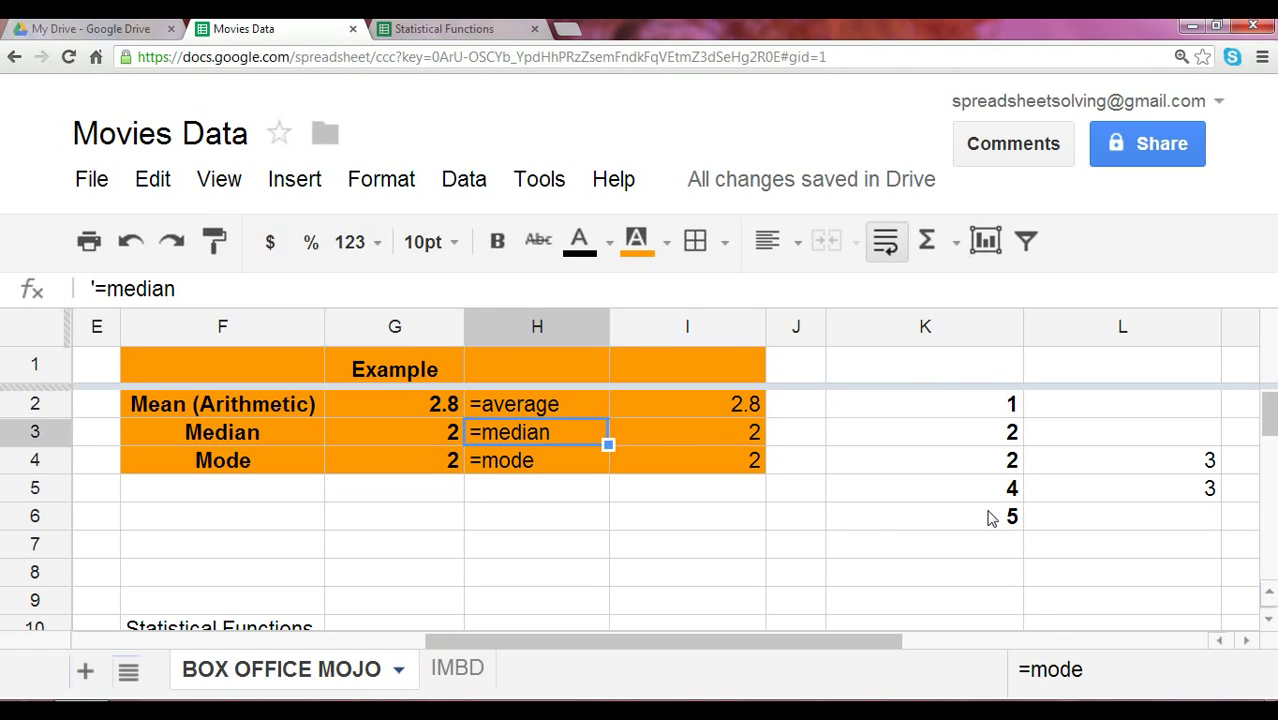
key("Up")
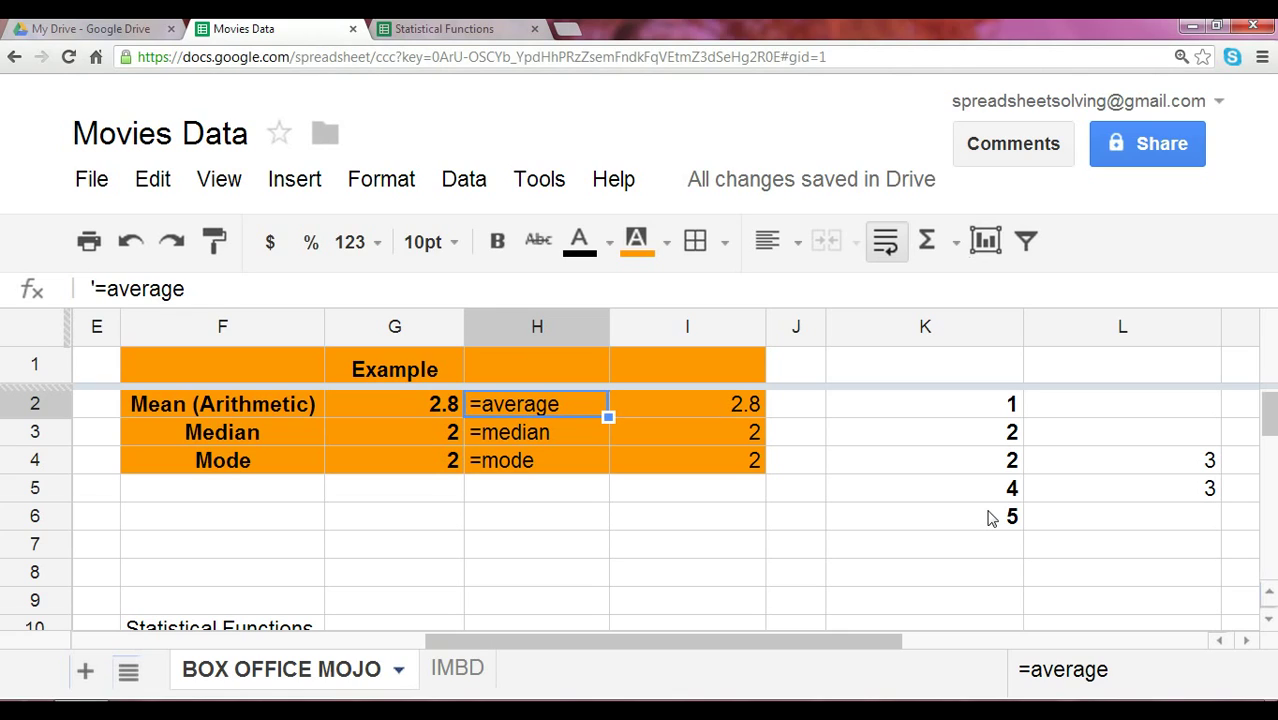
key("Down")
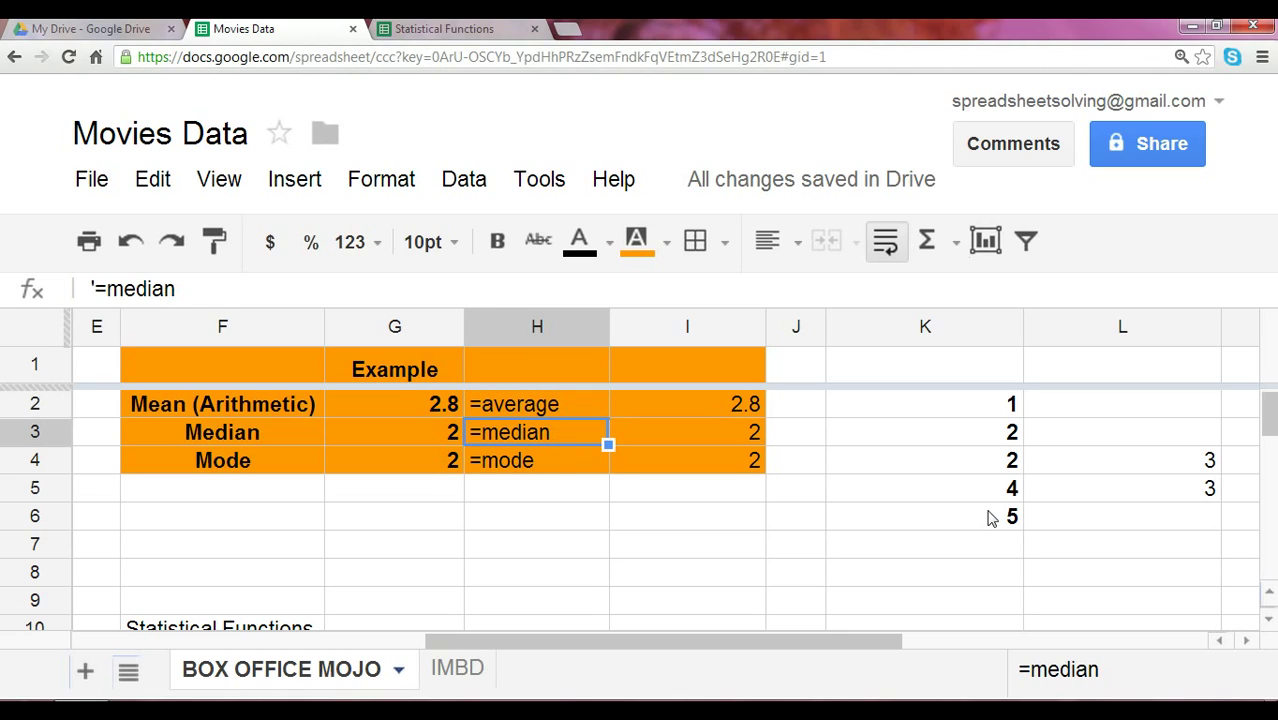
key("Down")
key("Right")
key("Left")
key("Up")
key("Up")
key("Down")
key("Up")
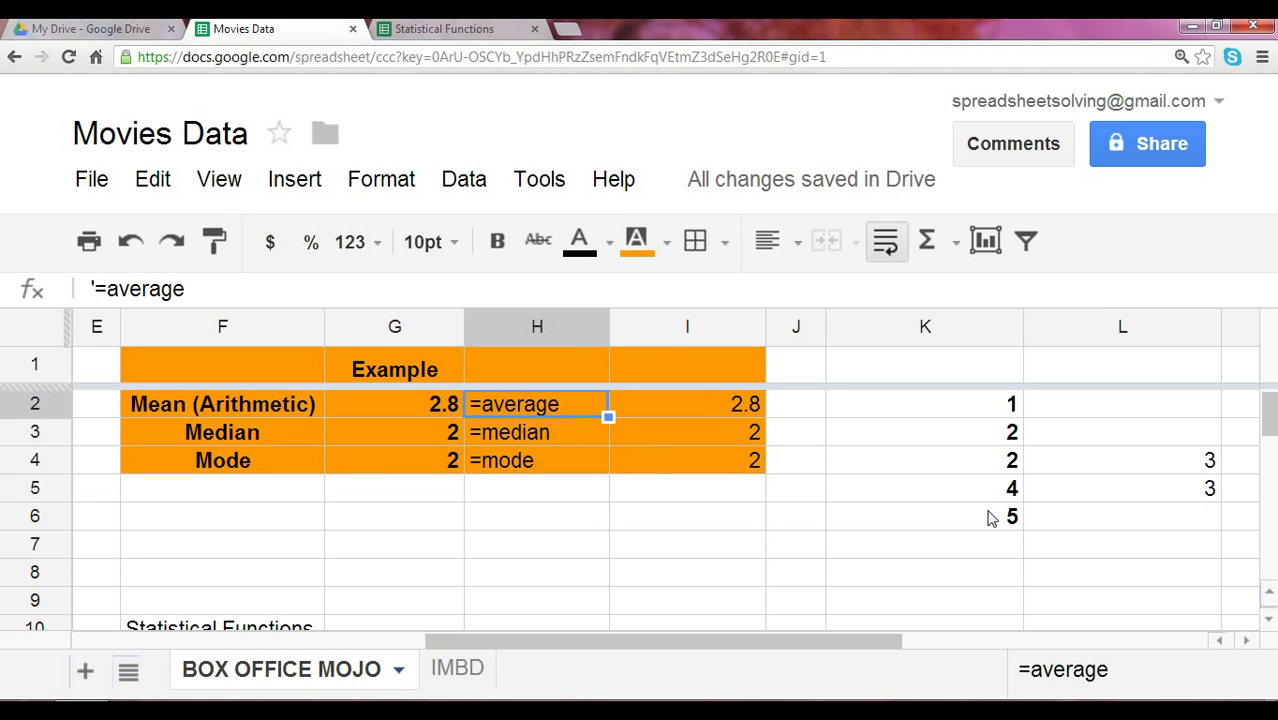
key("Right")
key("Return")
key("Escape")
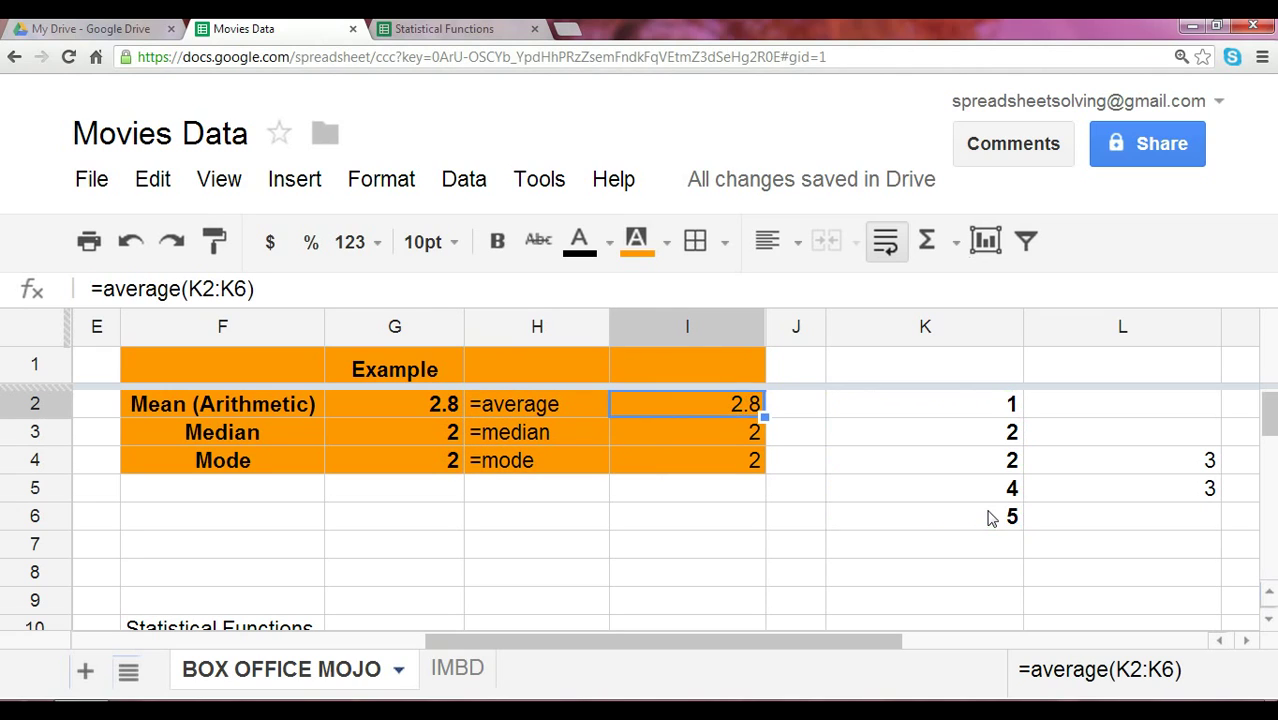
key("Down")
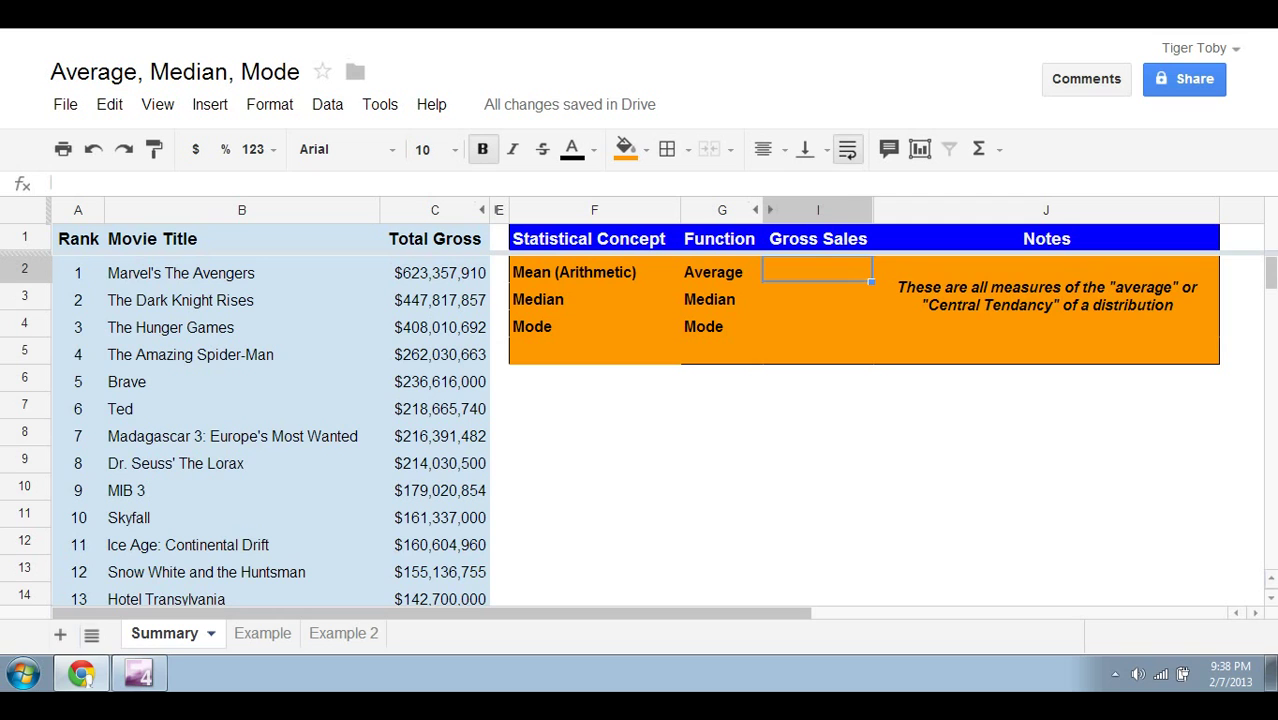
Step: Enter =average(C2:C101) for the Gross Sales mean, returning 82,730,849
type("=average(")
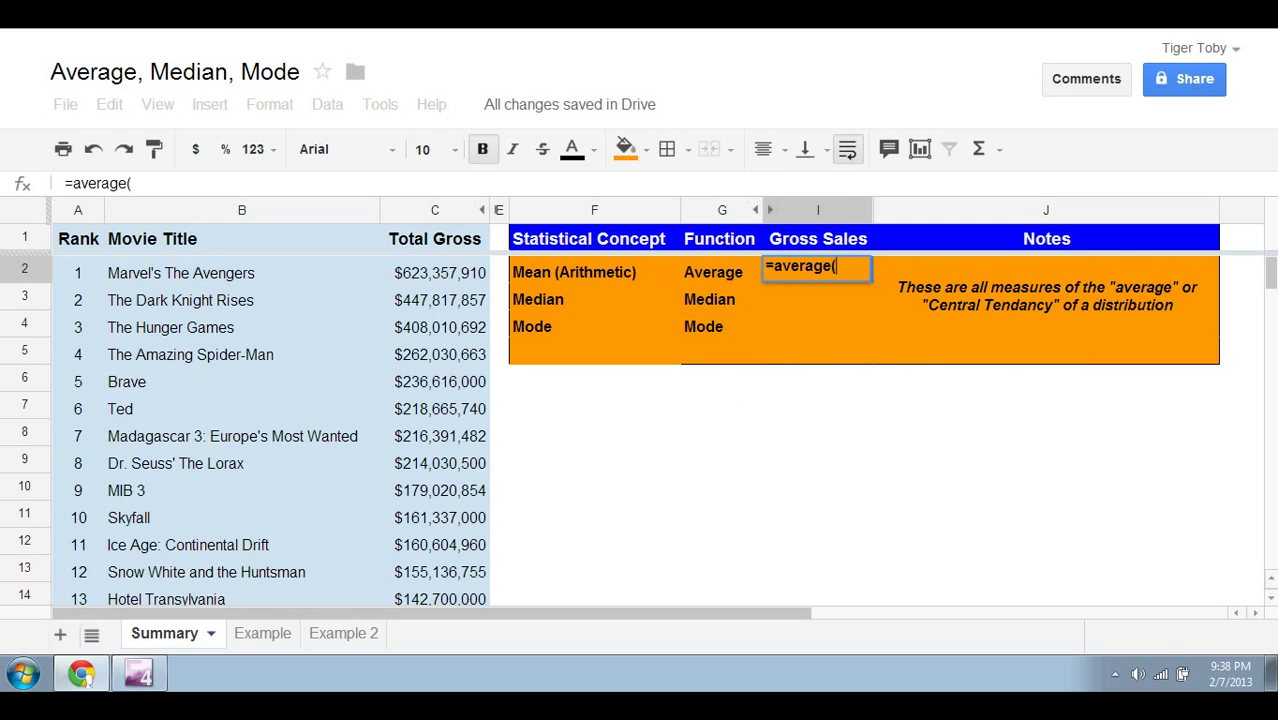
left_click_drag(440, 272, 440, 409)
type(")")
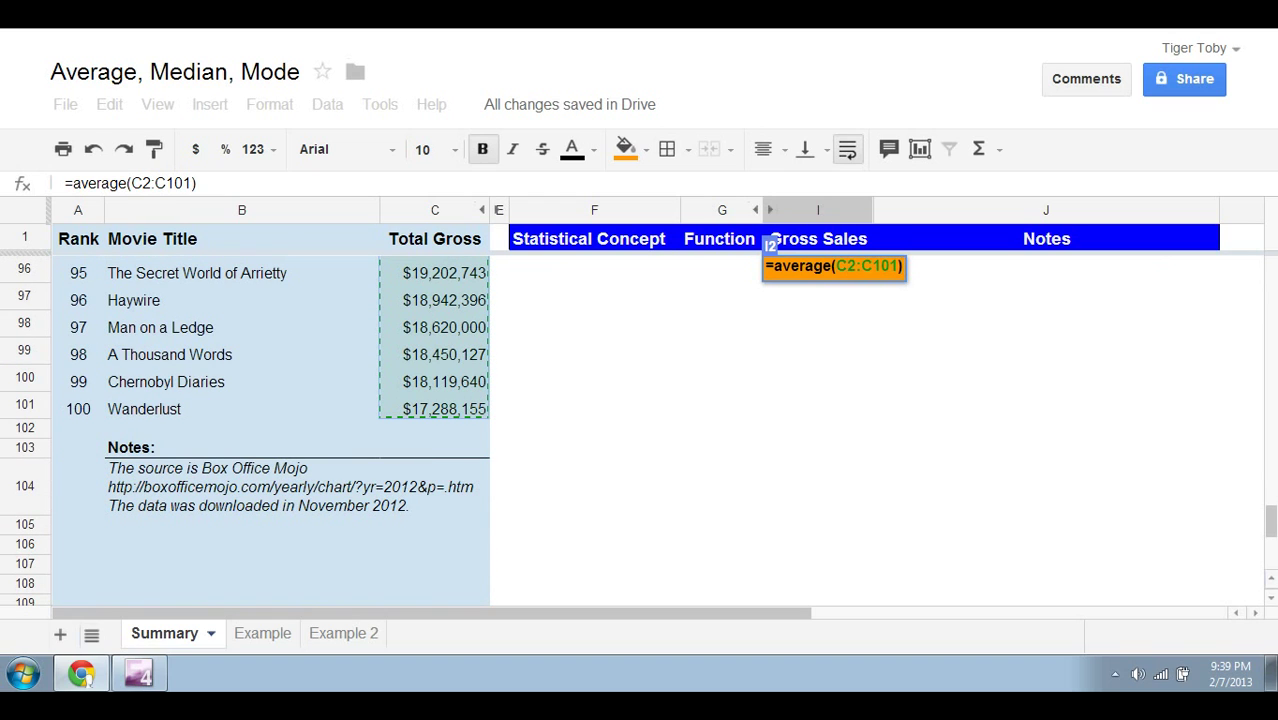
key("Return")
key("Up")
key("Up")
key("Down")
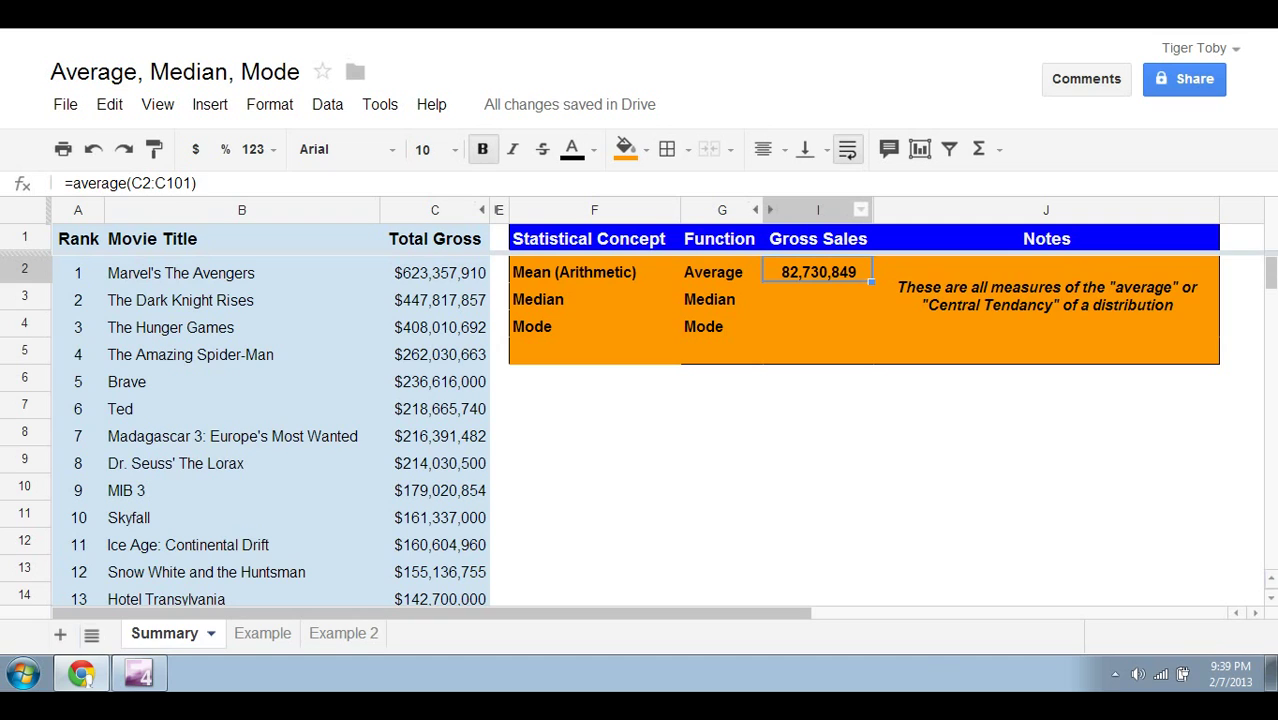
Step: Enter =median(C2:C101) in the Median row's Gross Sales cell to get 53,917,145
left_click(818, 298)
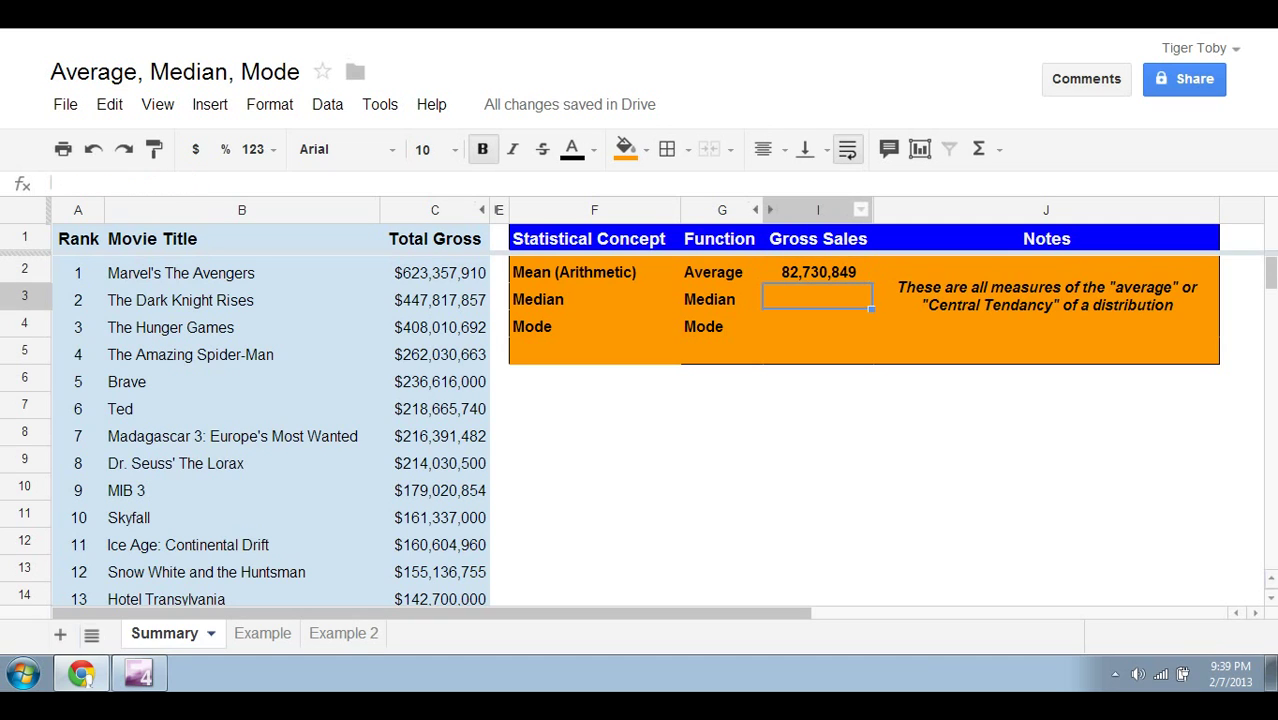
type("=median")
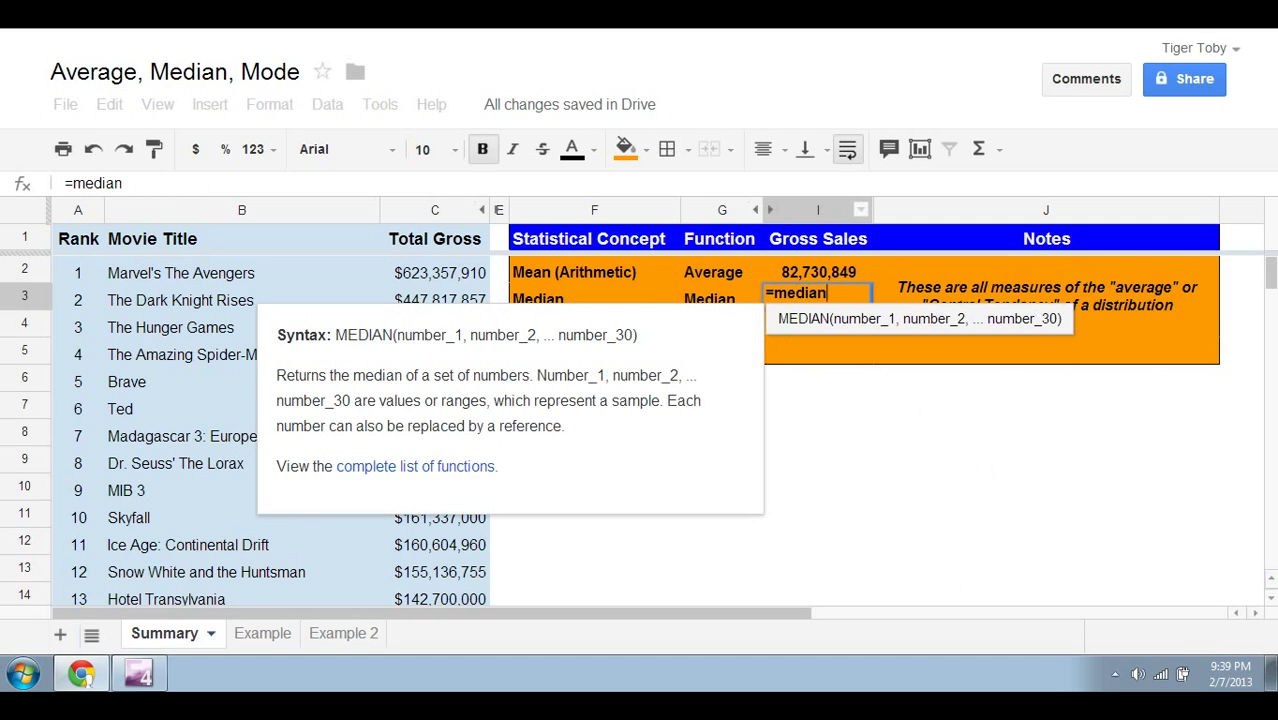
type("(")
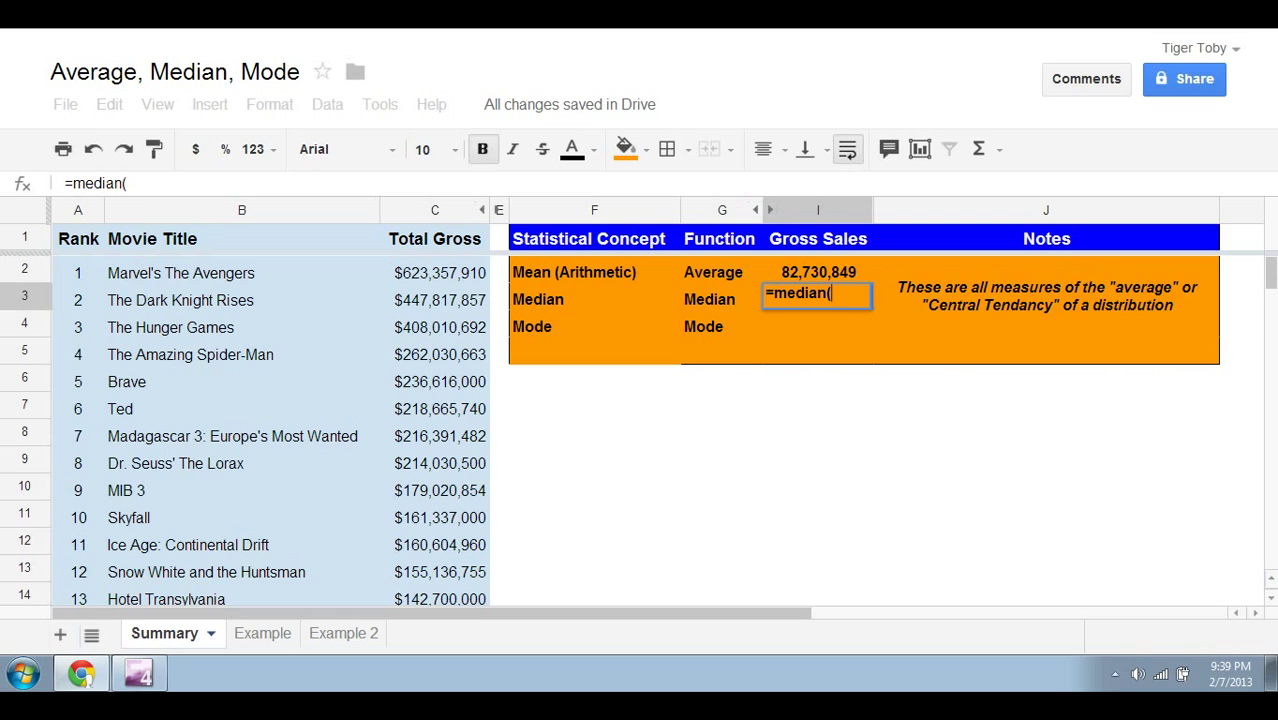
type("C2")
key("ctrl+shift+Down")
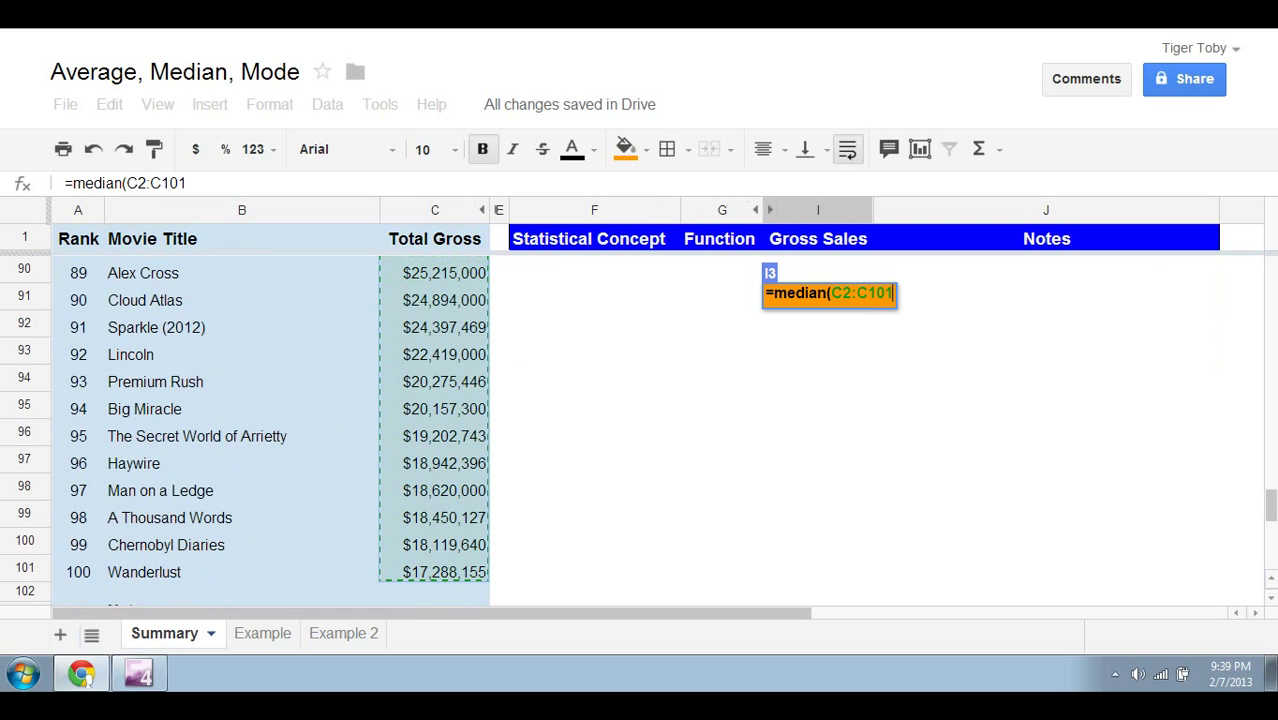
type(")")
key("Return")
left_click(818, 272)
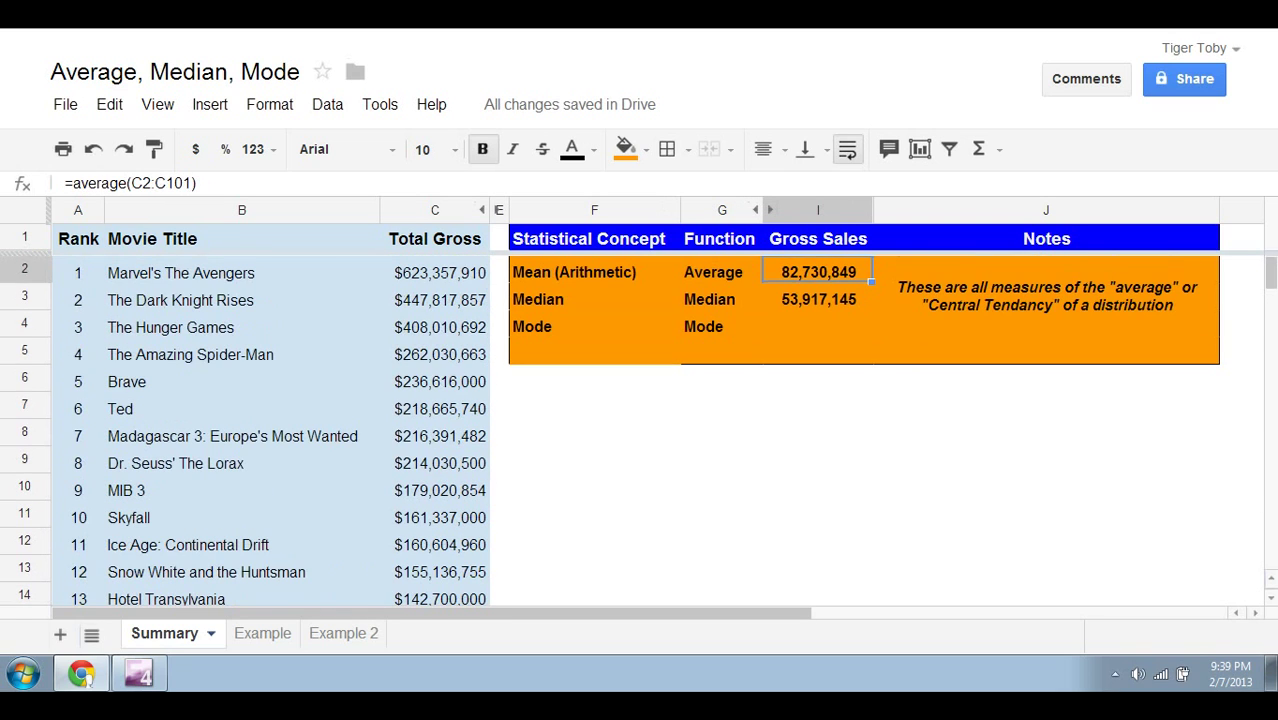
left_click(818, 238)
left_click(818, 272)
Step: Enter =mode(C2:C101) in the Mode row's Gross Sales cell and check its #N/A 'No mode' error
left_click(817, 299)
left_click(813, 326)
type("=")
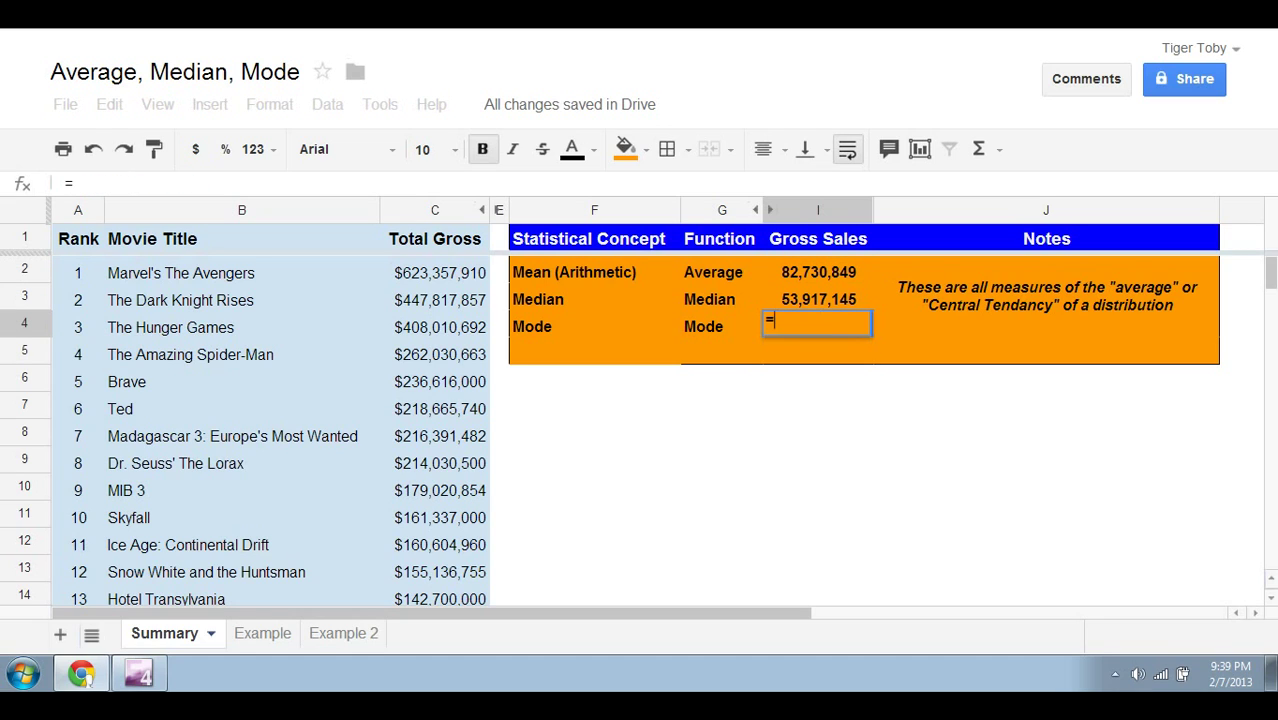
type("ode(")
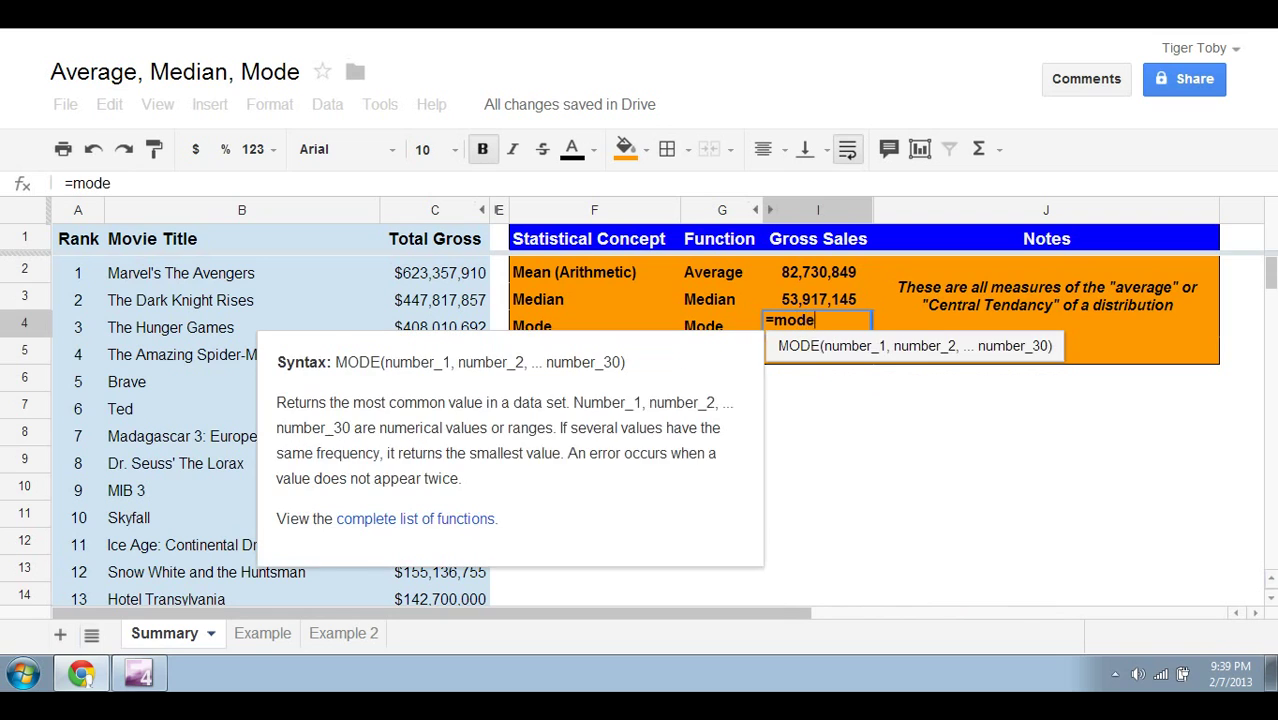
key("Left")
key("Left")
key("Left")
key("Left")
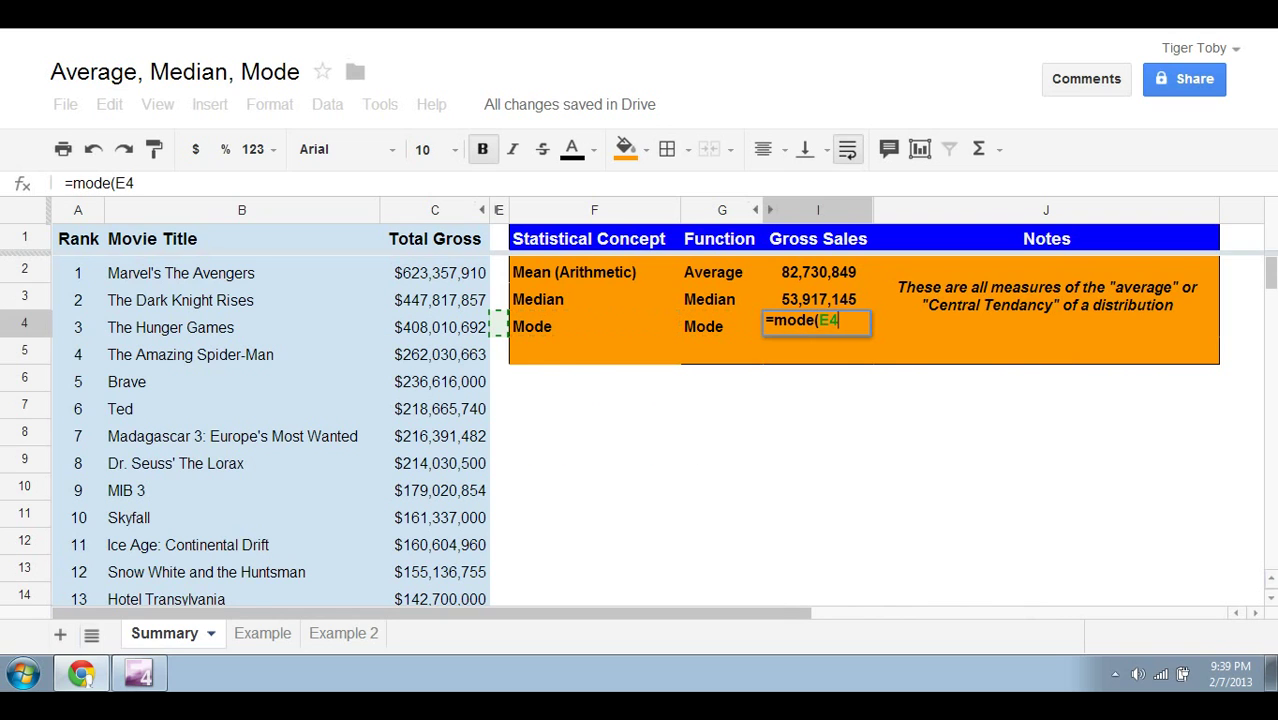
key("Up")
key("Up")
key("Up")
key("Down")
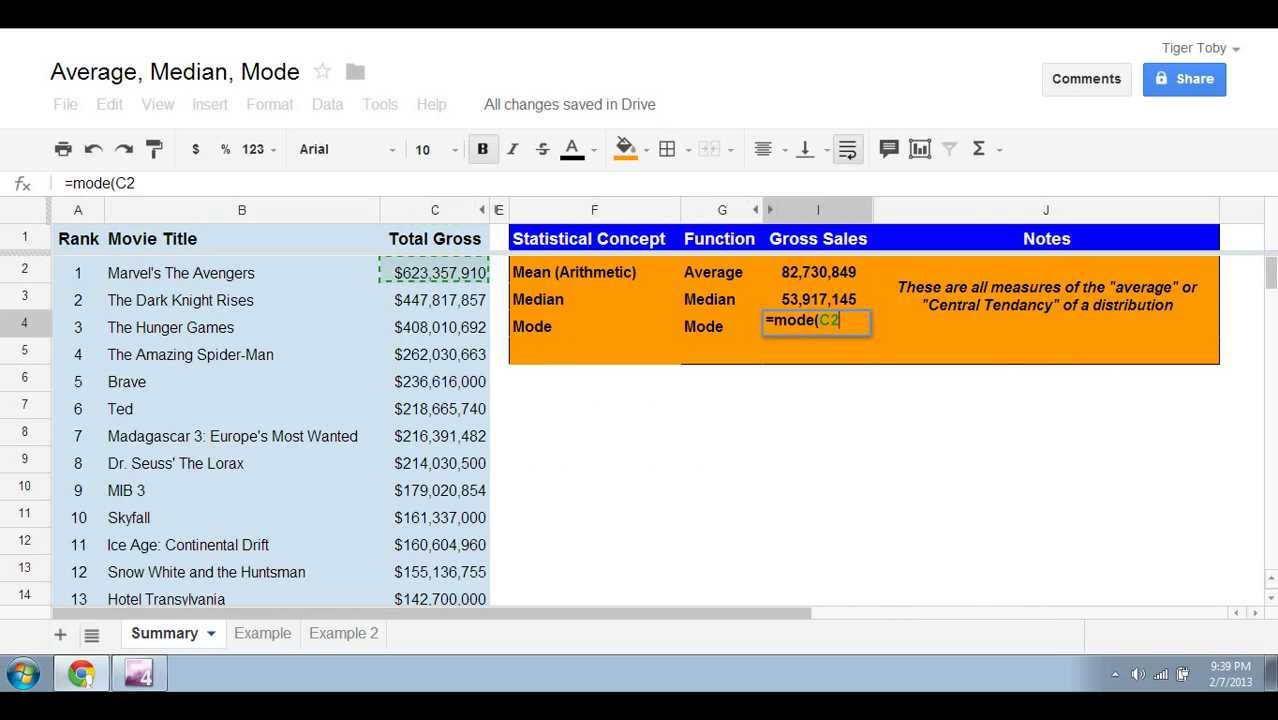
key("ctrl+shift+Down")
type(")")
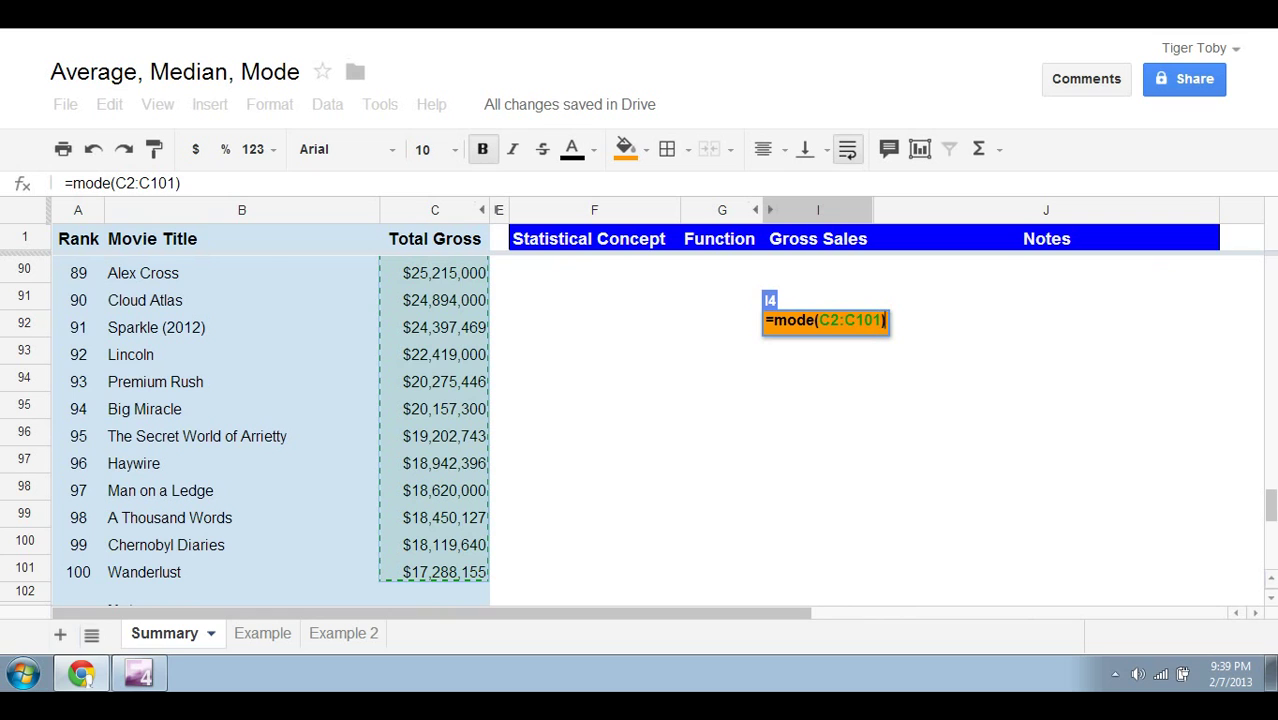
key("Return")
key("Up")
key("Up")
key("Up")
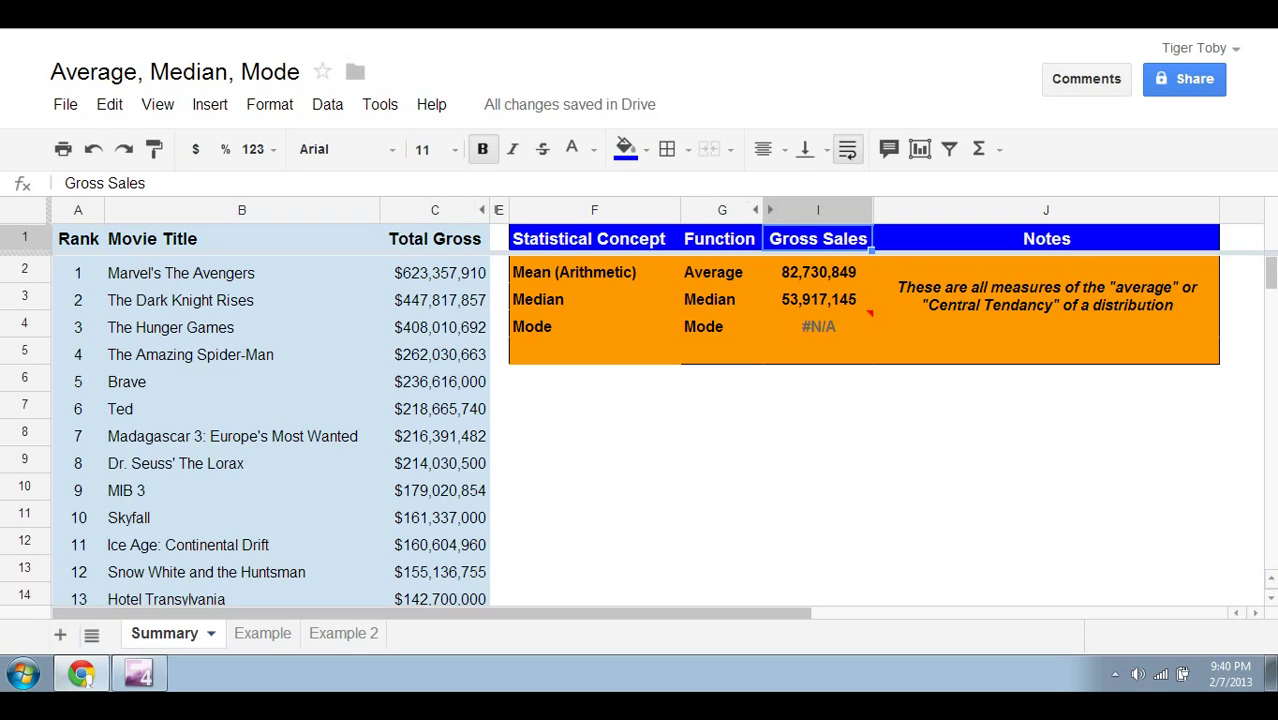
left_click(818, 326)
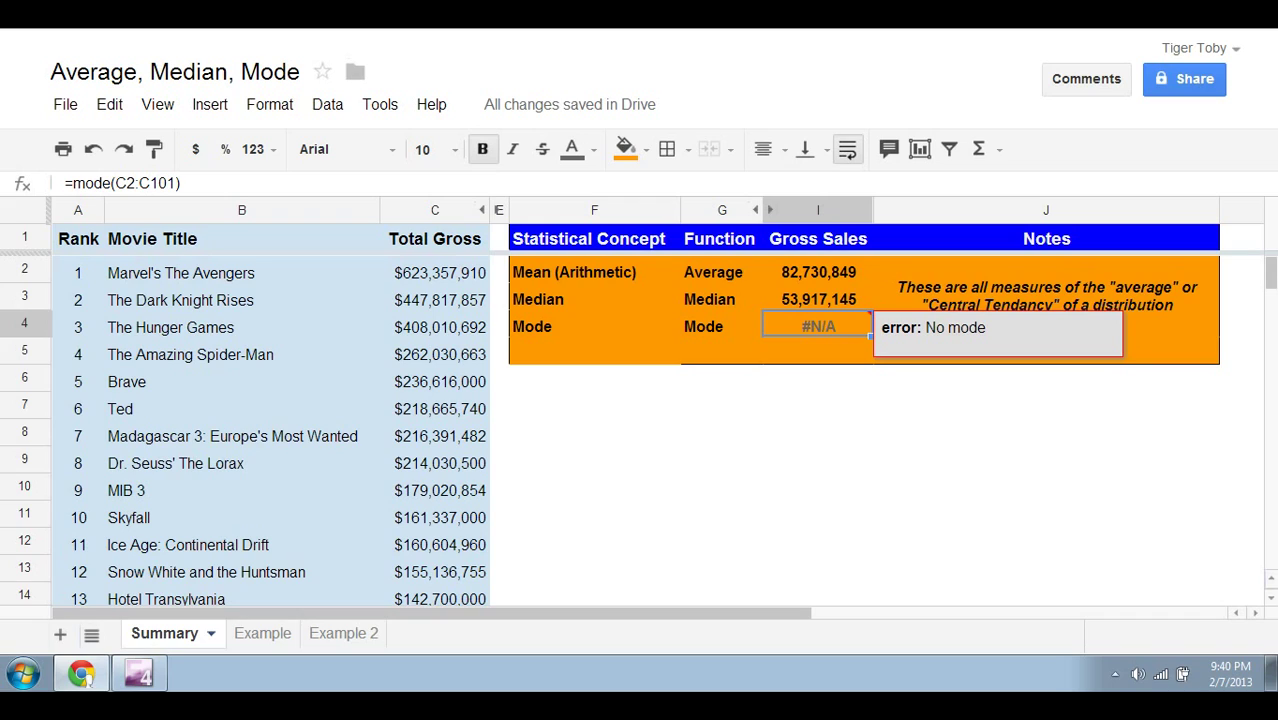